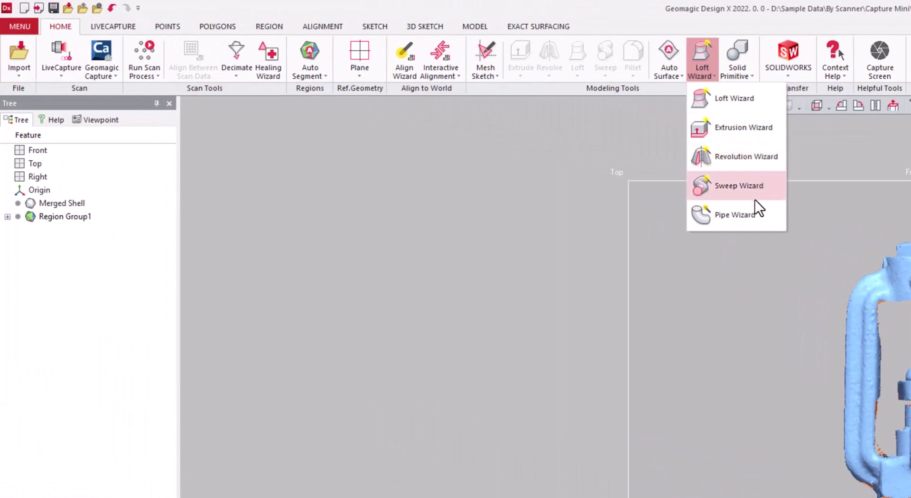
# - From the Model tab, bring up the Insert > Modeling Wizard list with the valve in view
pyautogui.click(588, 196)
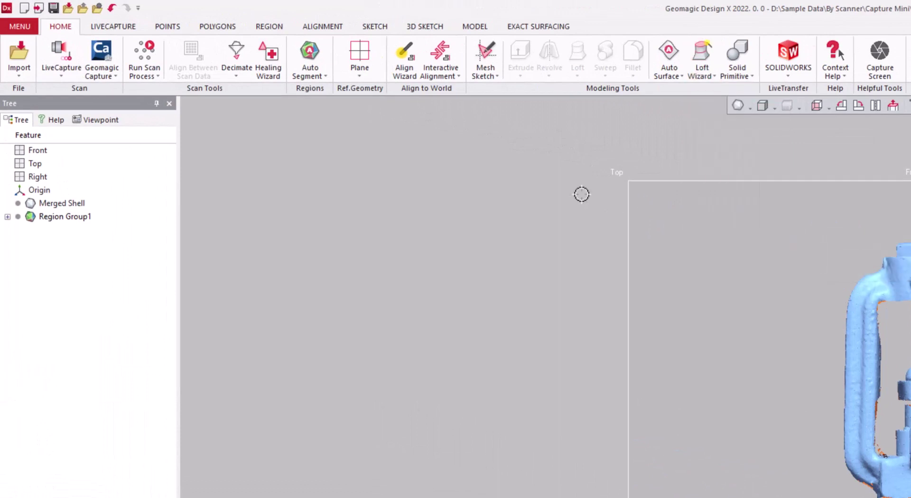
pyautogui.click(475, 27)
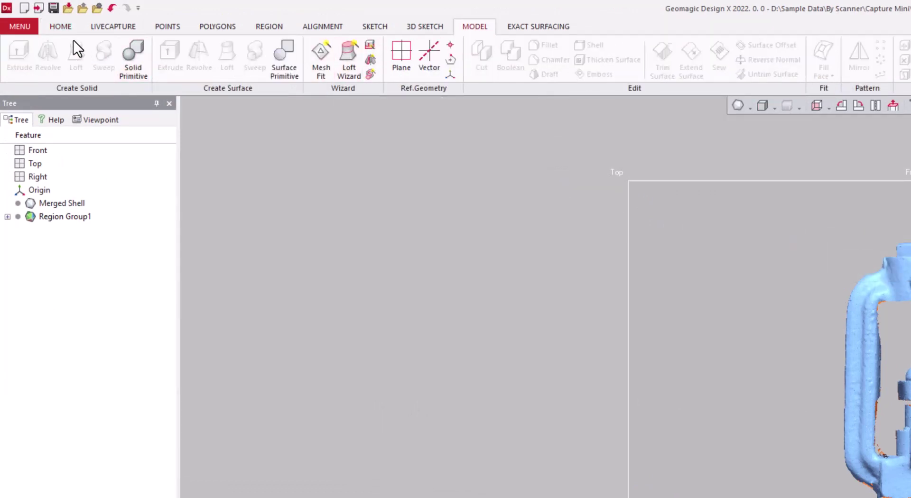
pyautogui.click(20, 27)
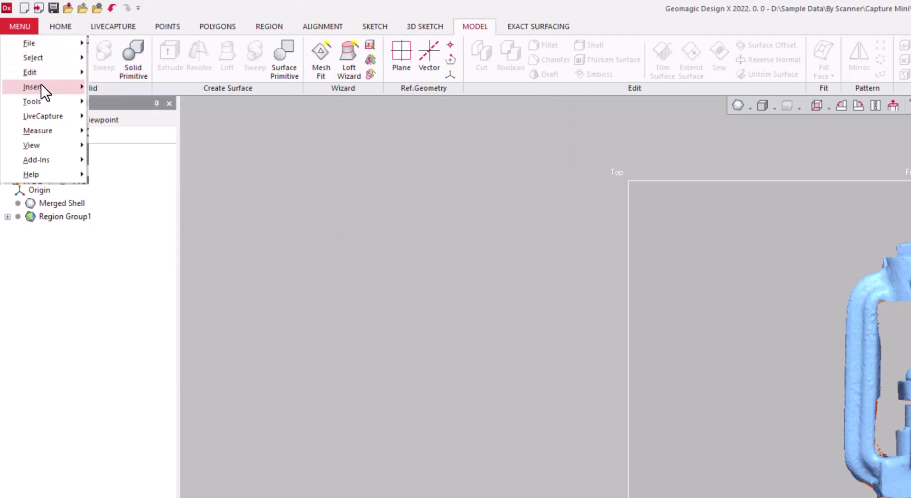
pyautogui.moveTo(58, 88)
pyautogui.moveTo(143, 129)
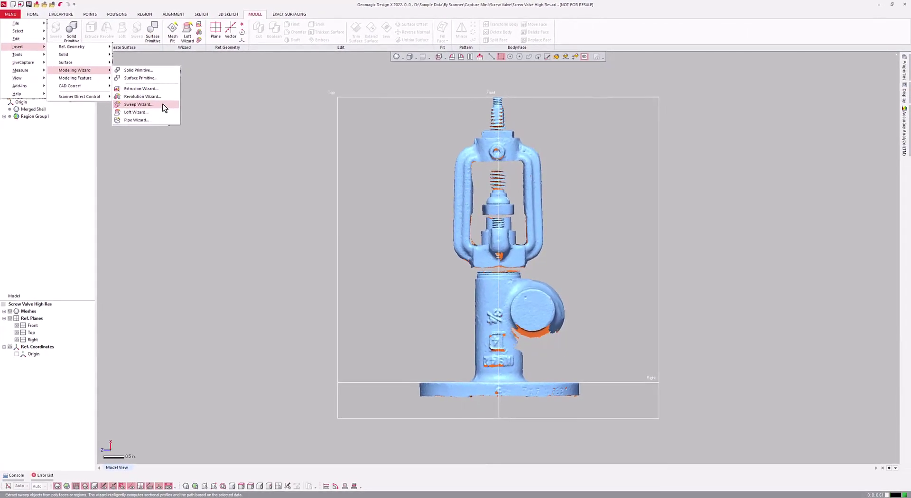
# - Start the Revolution Wizard and select the valve's column and flange regions as targets
pyautogui.click(166, 96)
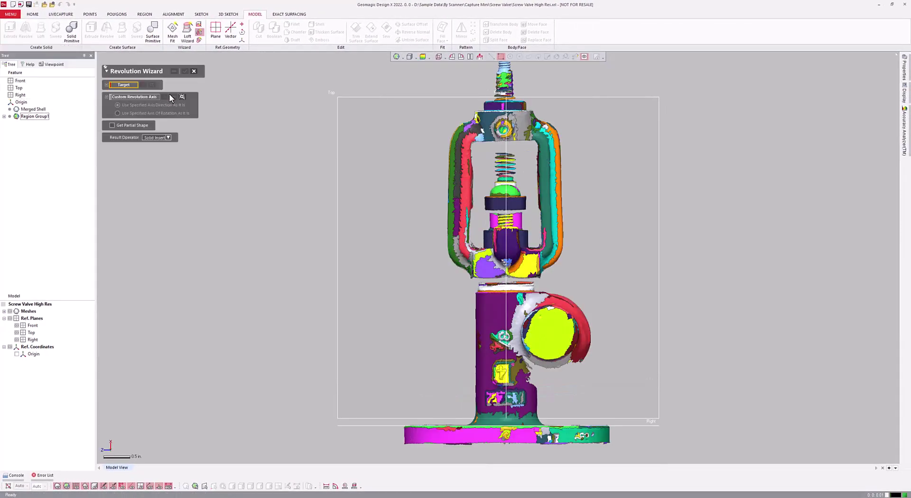
pyautogui.moveTo(260, 109); pyautogui.dragTo(380, 185, button='right')
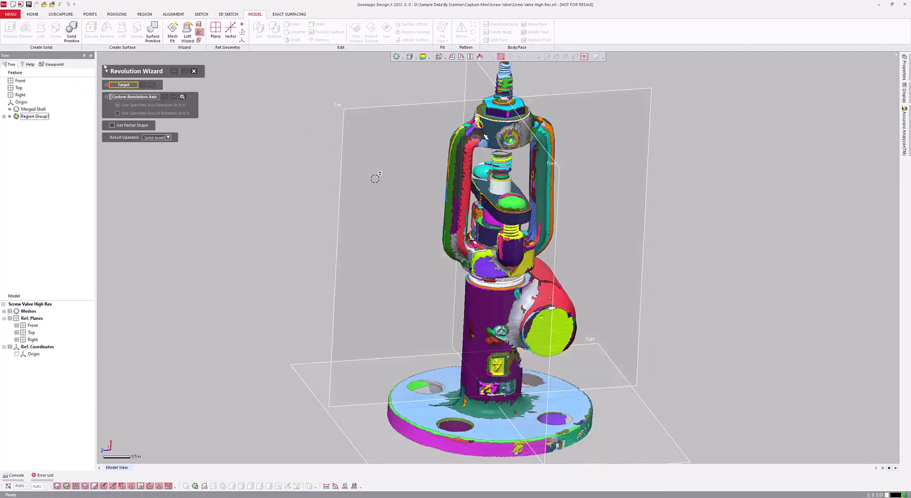
pyautogui.click(494, 323)
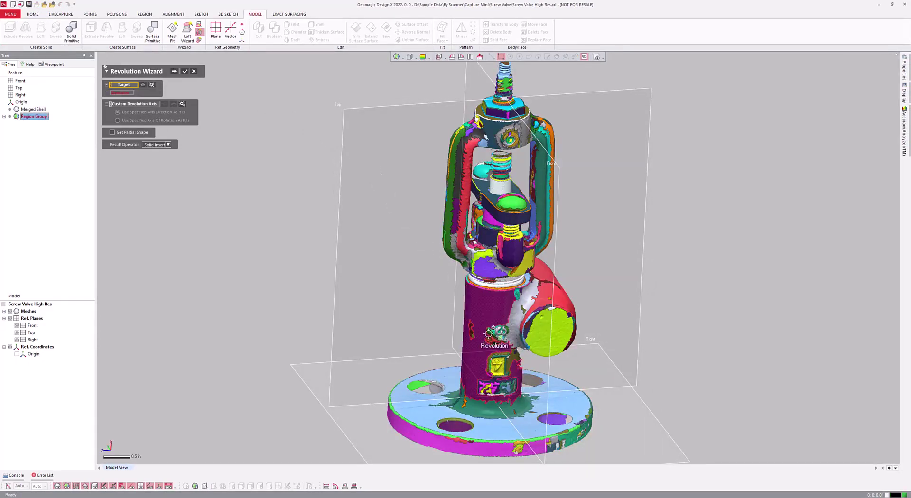
pyautogui.click(483, 452)
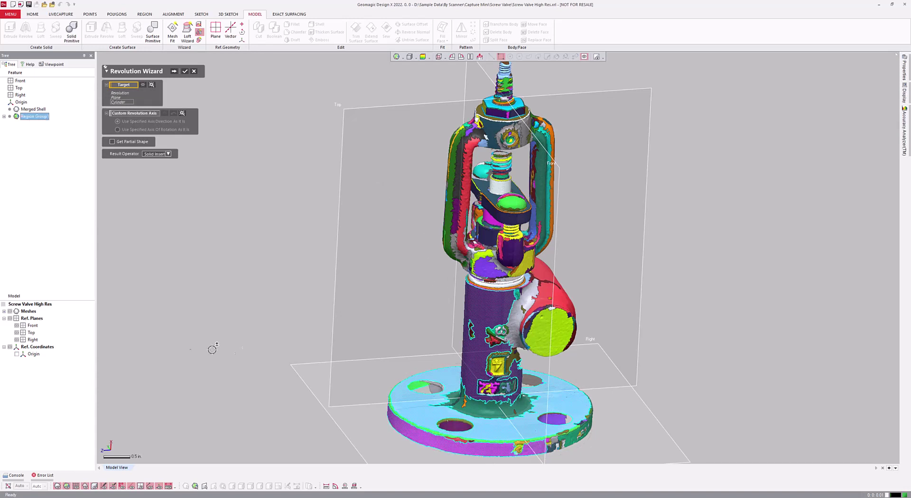
pyautogui.click(10, 312)
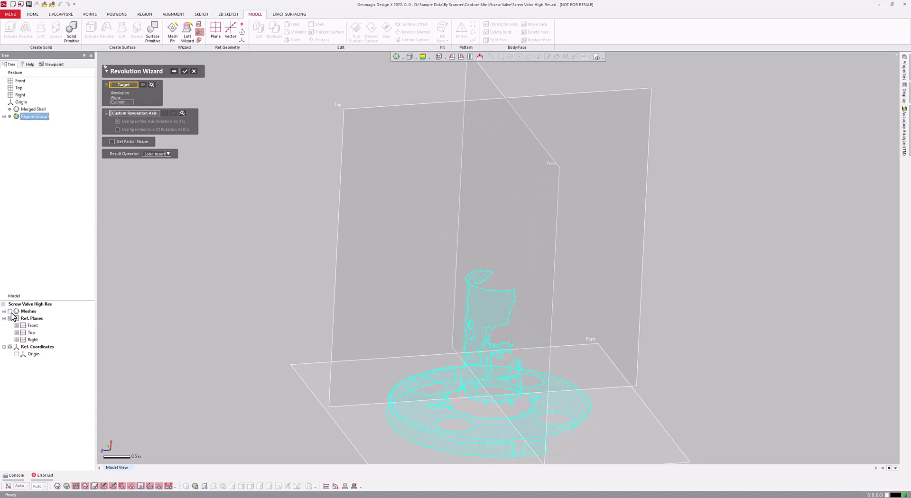
pyautogui.click(10, 312)
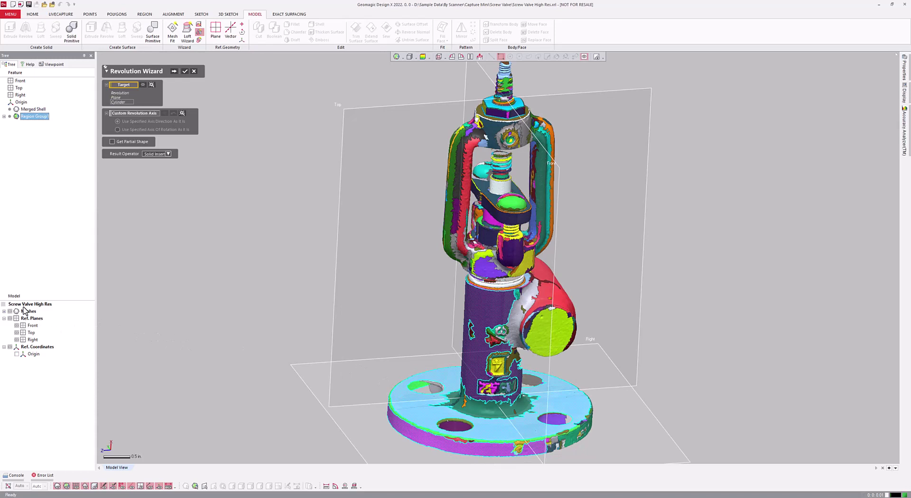
# - Set a custom revolution axis, check the result operator, and preview the 360° revolution
pyautogui.click(128, 114)
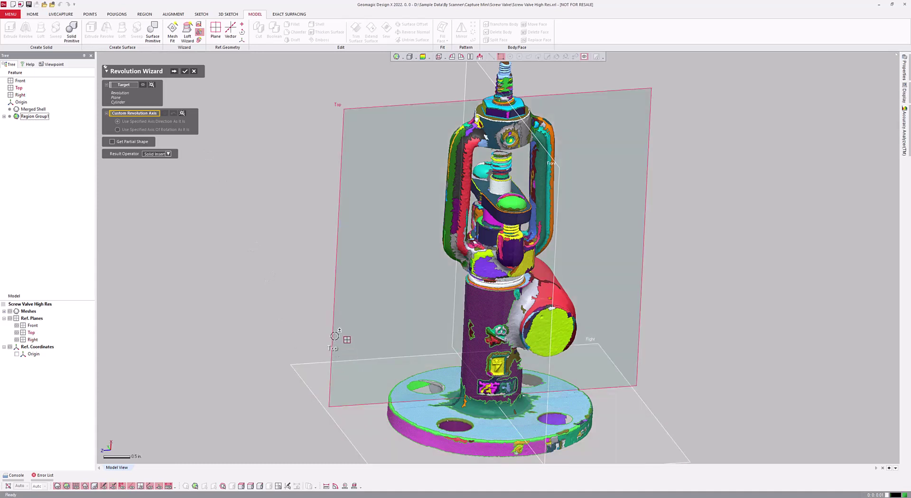
pyautogui.click(168, 154)
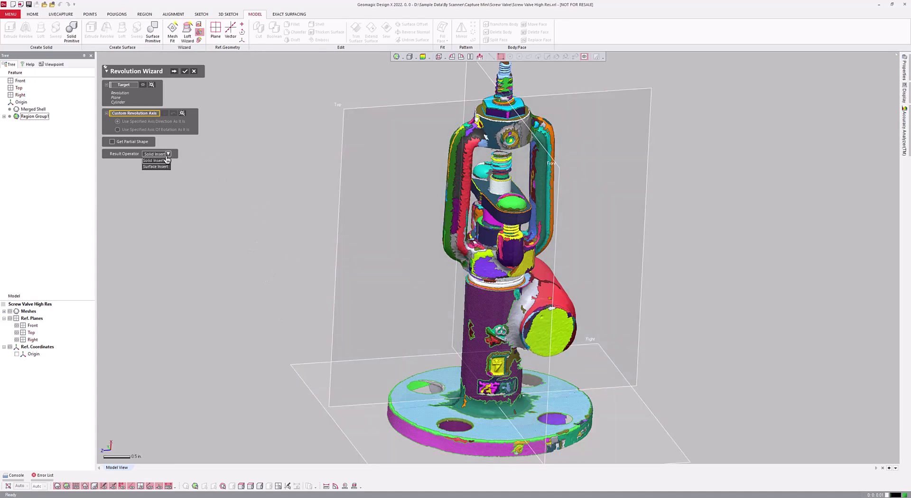
pyautogui.click(174, 71)
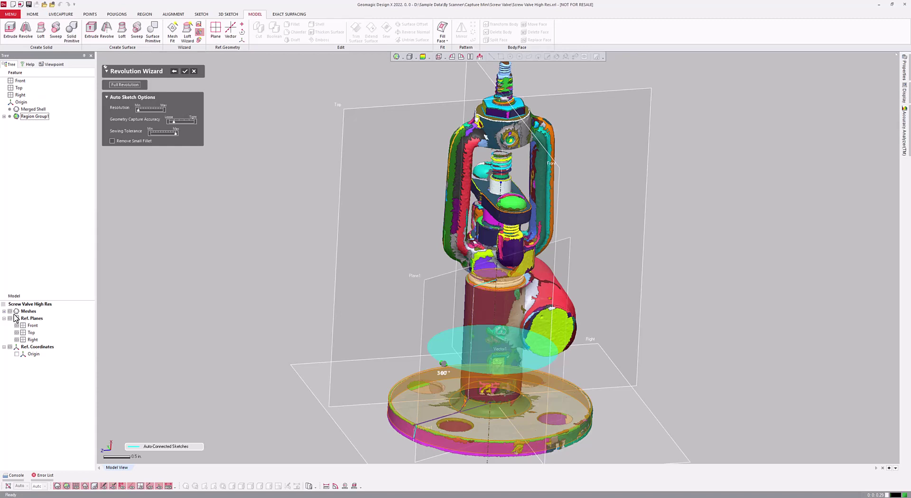
# - Check the revolved body's deviation against the hidden scan and create Revolve1
pyautogui.click(10, 311)
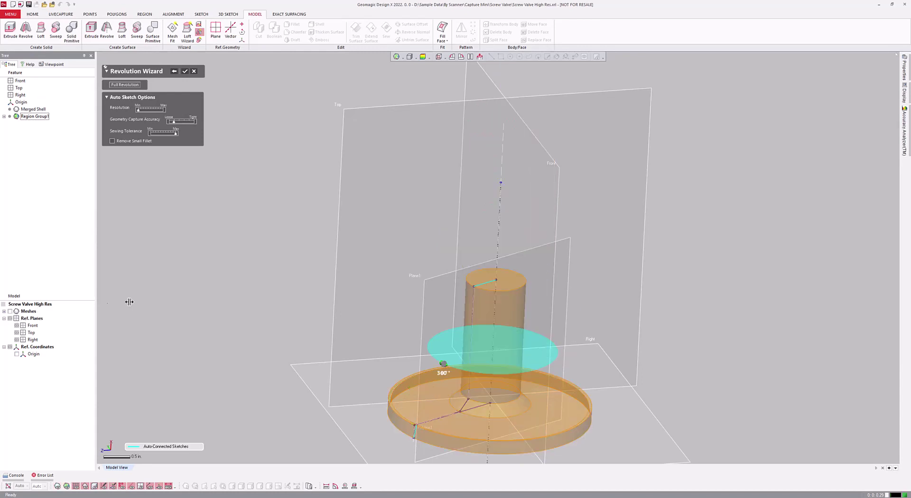
pyautogui.moveTo(365, 313); pyautogui.dragTo(372, 265, button='right')
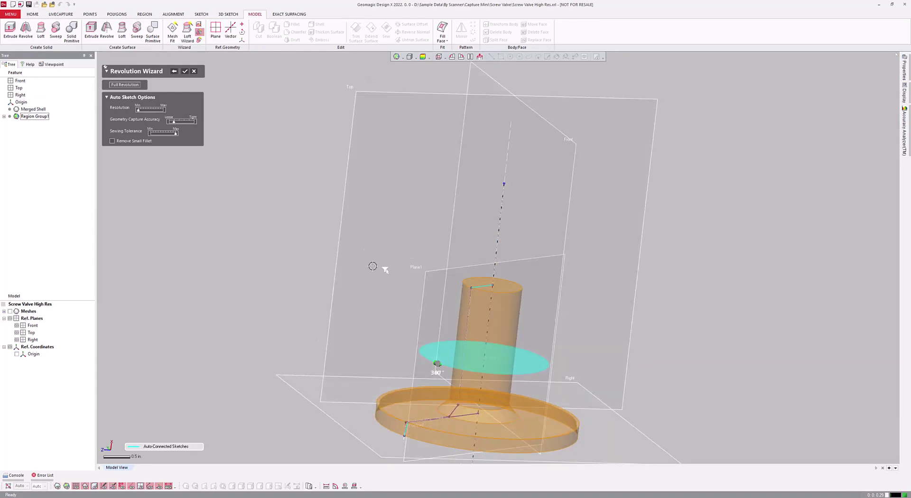
pyautogui.click(422, 57)
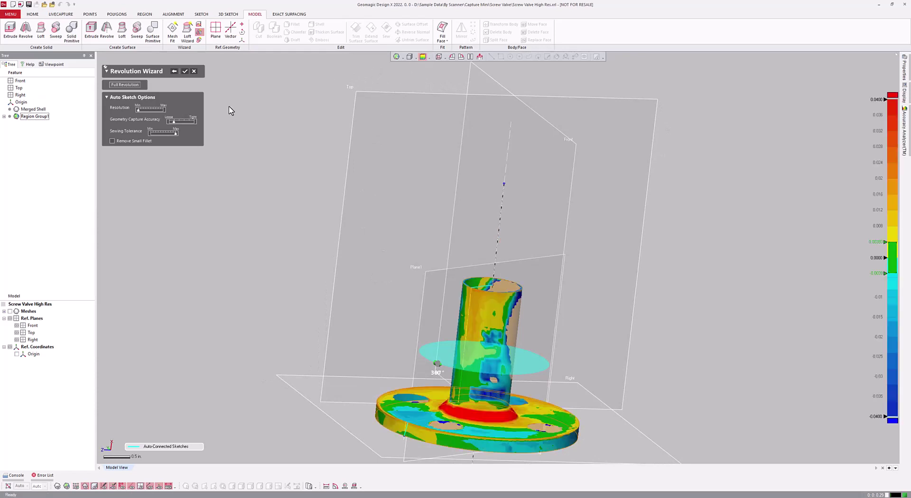
pyautogui.click(185, 71)
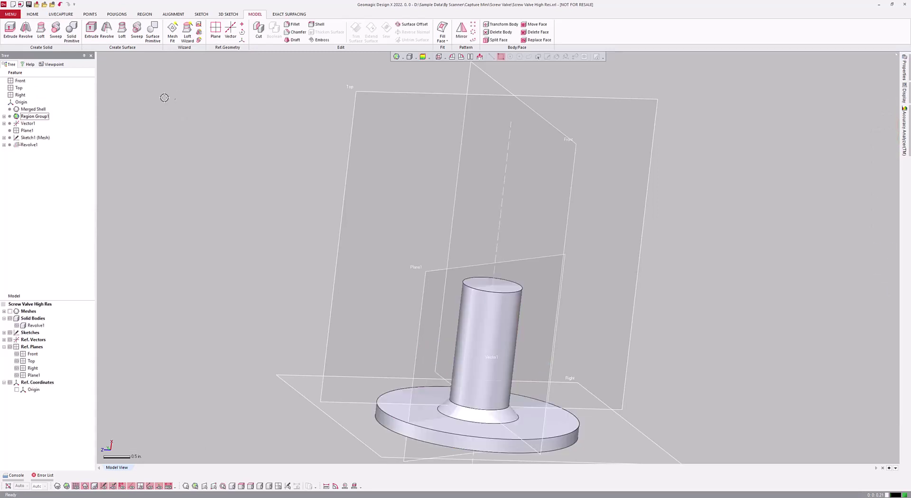
# - Inspect Vector1, Sketch1 (Mesh) and Revolve1, then edit Sketch1 viewed straight on
pyautogui.click(29, 123)
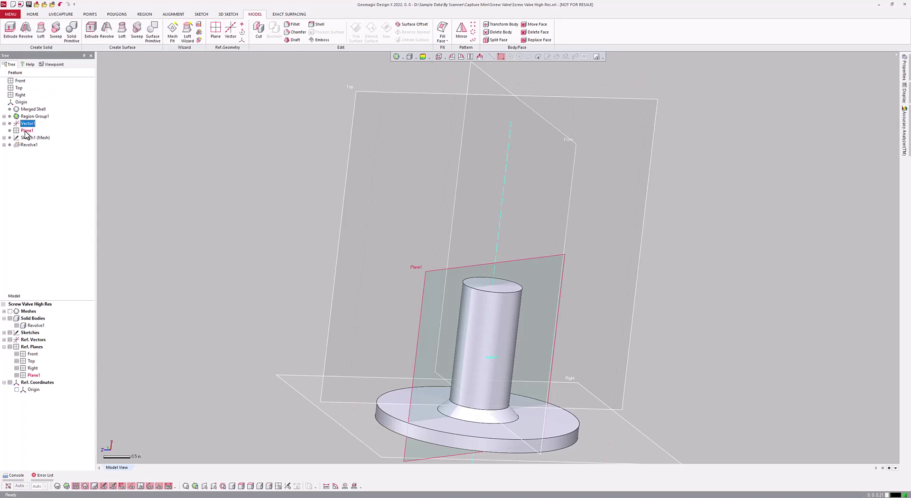
pyautogui.click(26, 138)
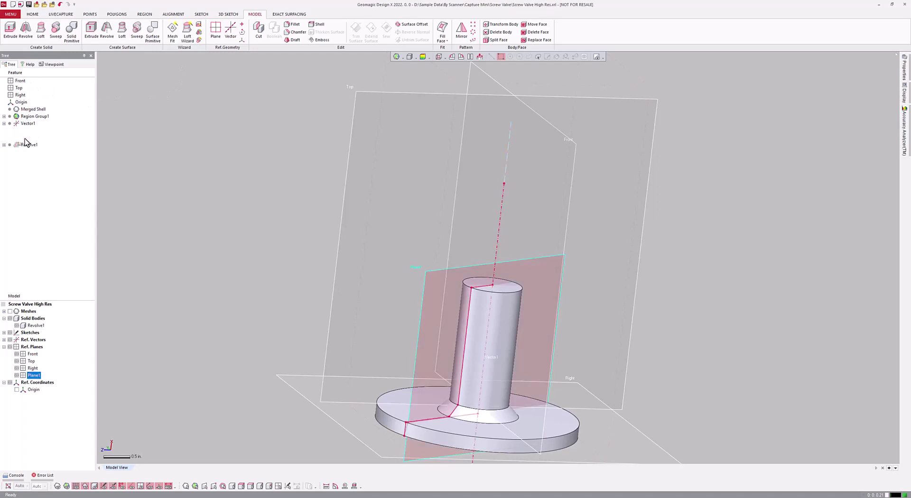
pyautogui.click(29, 145)
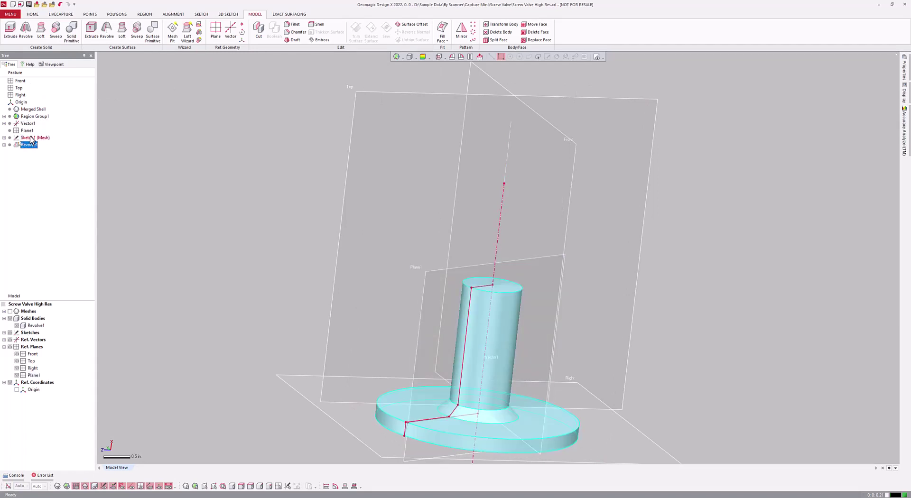
pyautogui.click(30, 138)
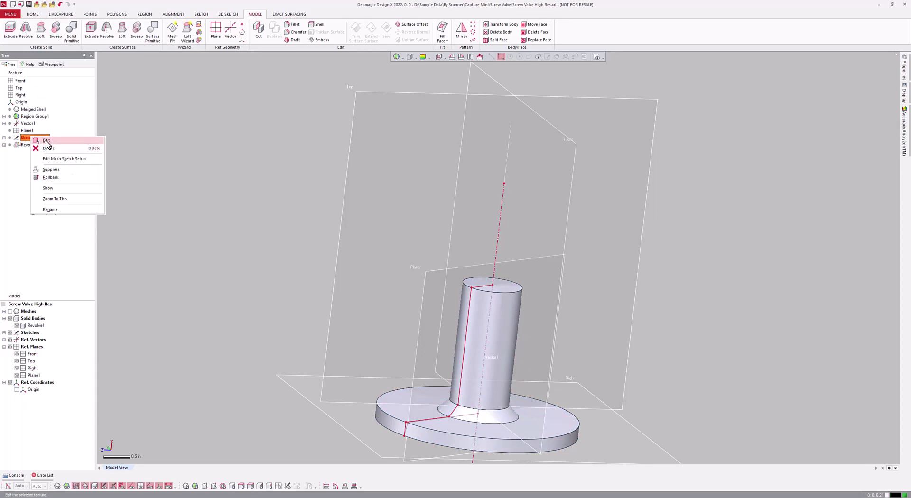
pyautogui.click(46, 141)
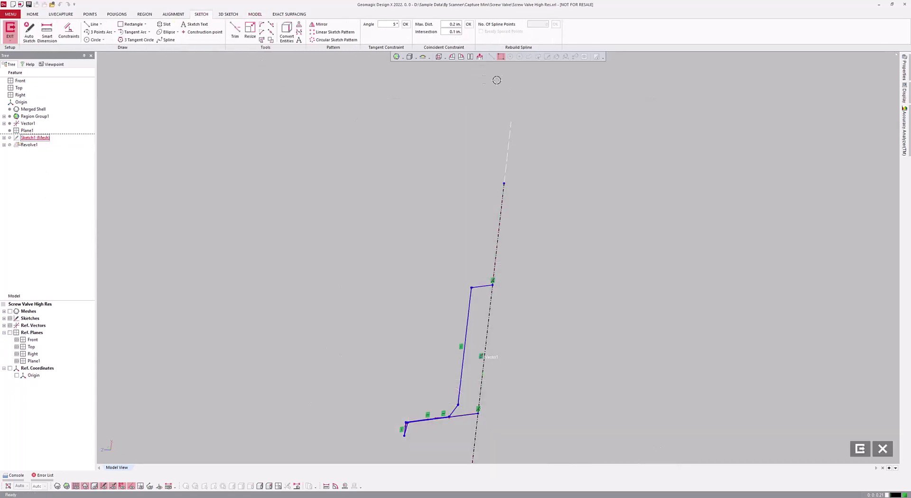
pyautogui.click(480, 57)
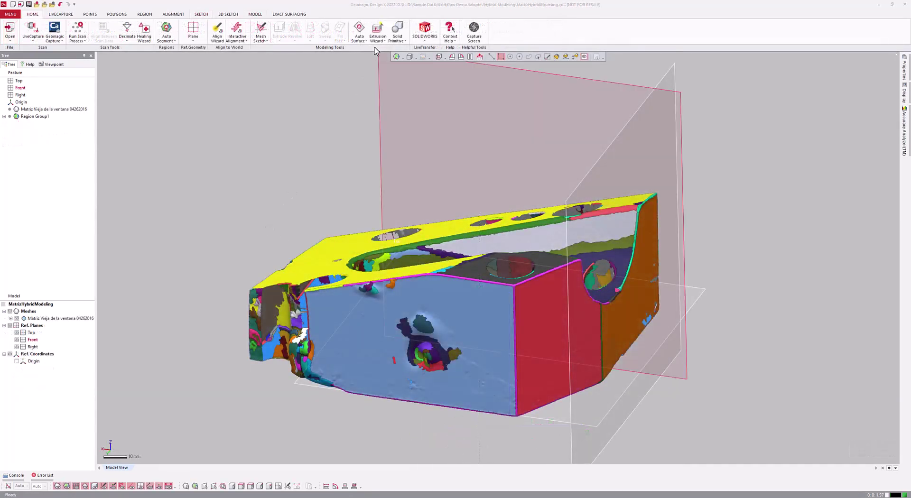
# - Start the Extrusion Wizard and select the block's red, orange, green and brown side faces
pyautogui.click(378, 33)
pyautogui.click(394, 69)
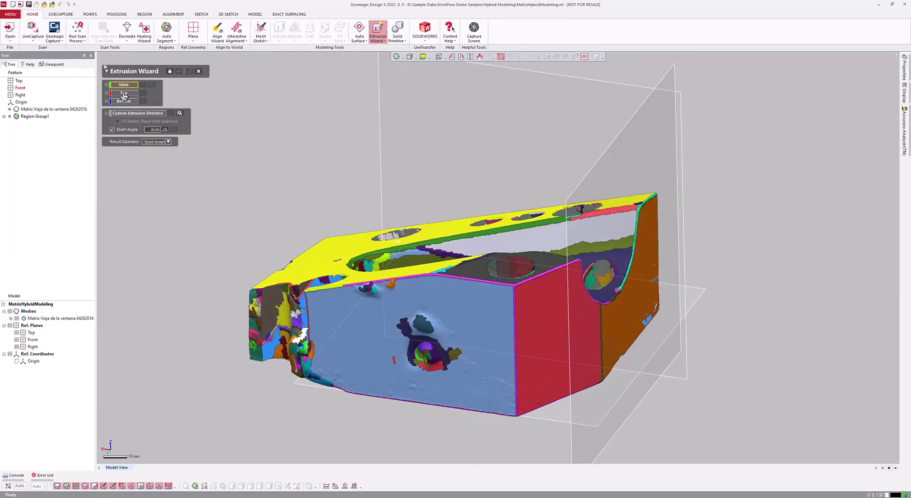
pyautogui.click(524, 360)
pyautogui.click(615, 334)
pyautogui.moveTo(615, 334); pyautogui.dragTo(337, 315, button='right')
pyautogui.click(399, 326)
pyautogui.click(695, 370)
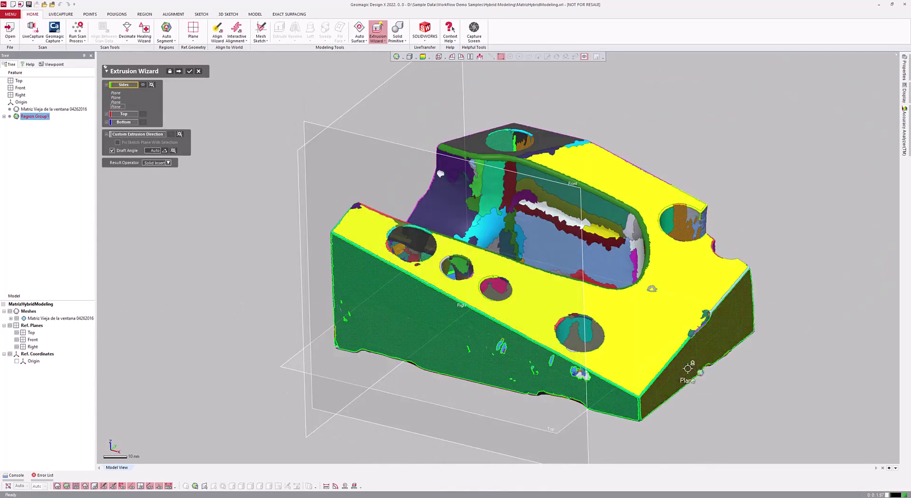
pyautogui.click(694, 373)
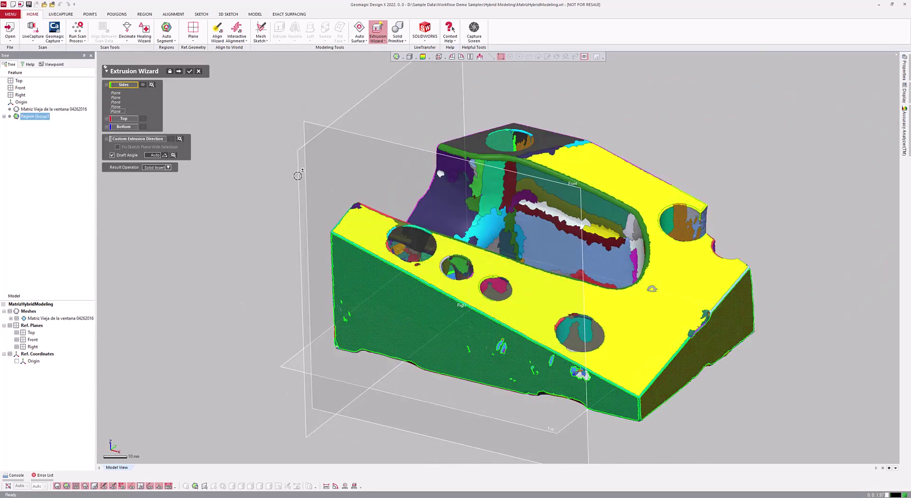
# - Use the yellow face as top and the Top plane as bottom, with no draft and Solid Insert
pyautogui.click(123, 119)
pyautogui.click(342, 231)
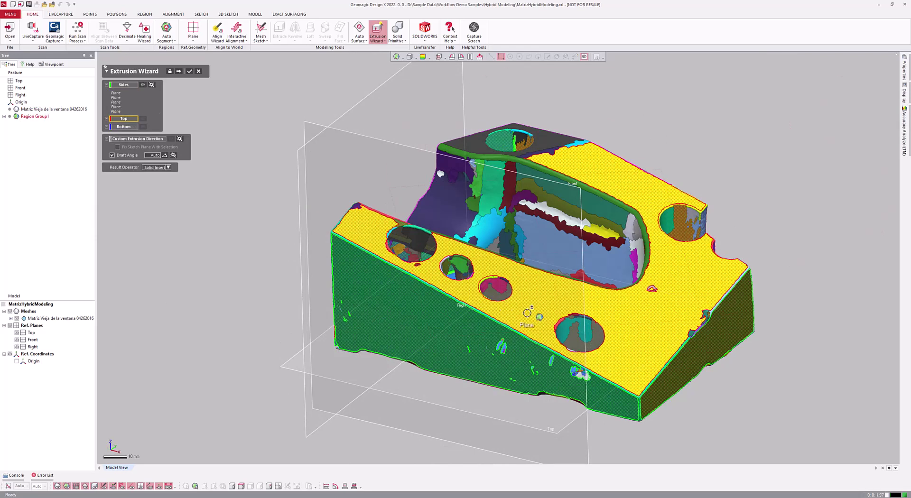
pyautogui.click(124, 134)
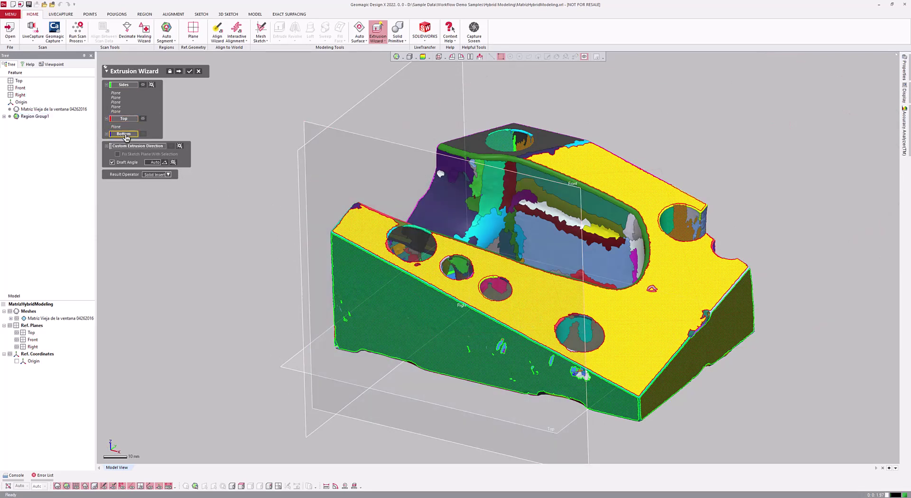
pyautogui.click(283, 358)
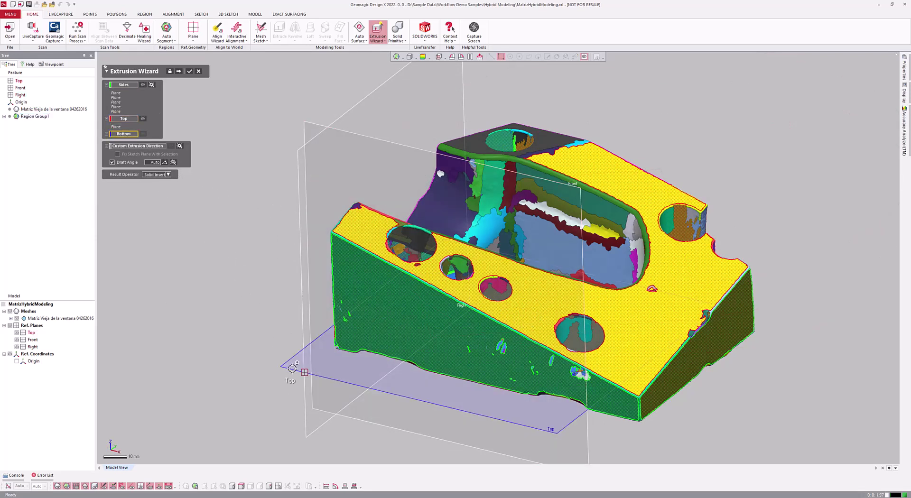
pyautogui.click(174, 169)
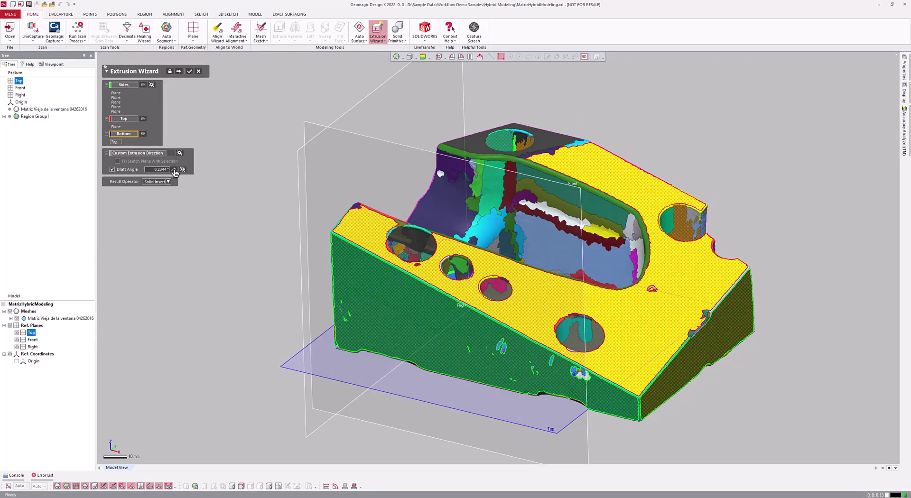
pyautogui.click(122, 170)
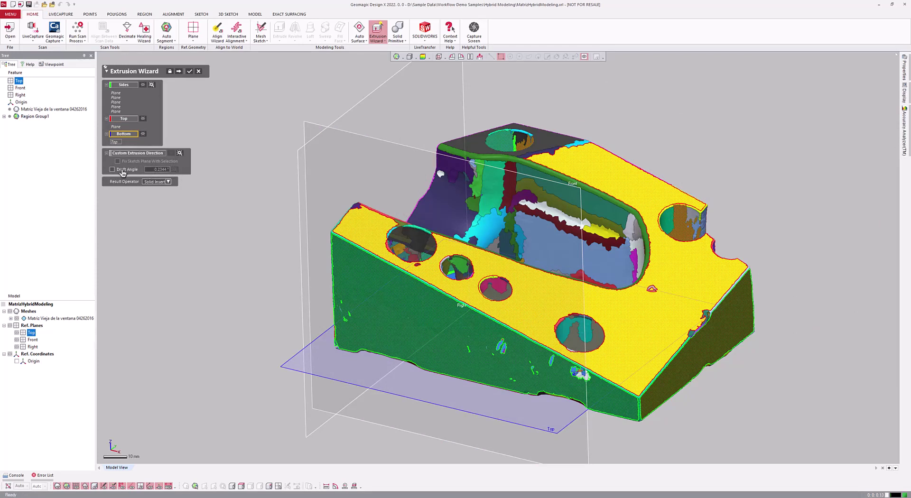
pyautogui.click(157, 182)
pyautogui.click(157, 187)
pyautogui.click(178, 72)
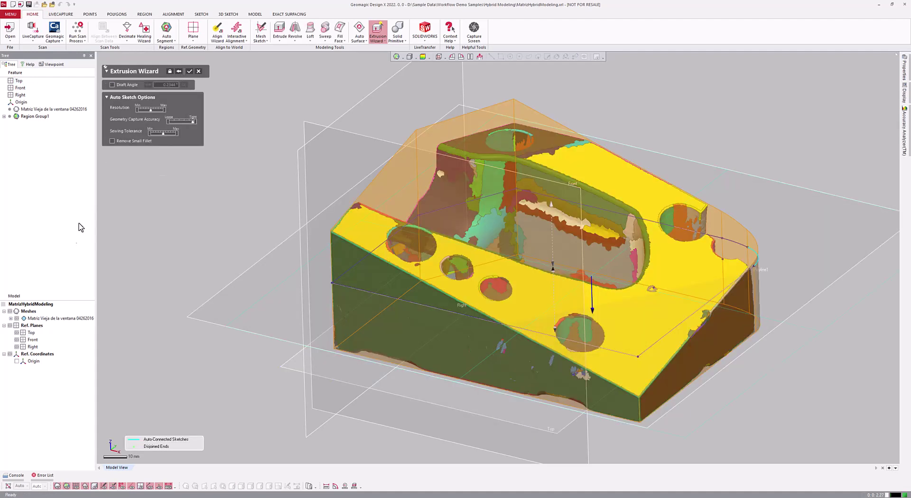
# - Remove small fillets under 50 mm from the auto sketch and create Extrude1, then show the mesh again
pyautogui.click(16, 312)
pyautogui.moveTo(435, 332); pyautogui.dragTo(421, 377, button='right')
pyautogui.click(112, 140)
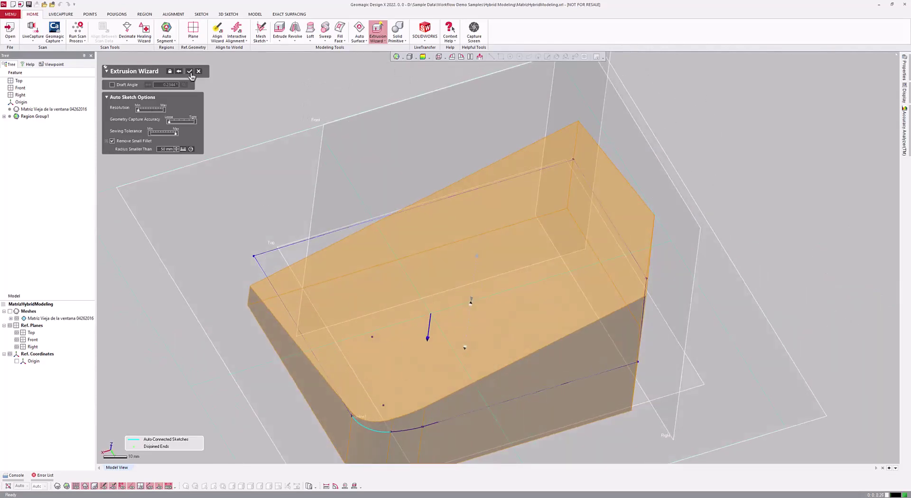
pyautogui.press('Return')
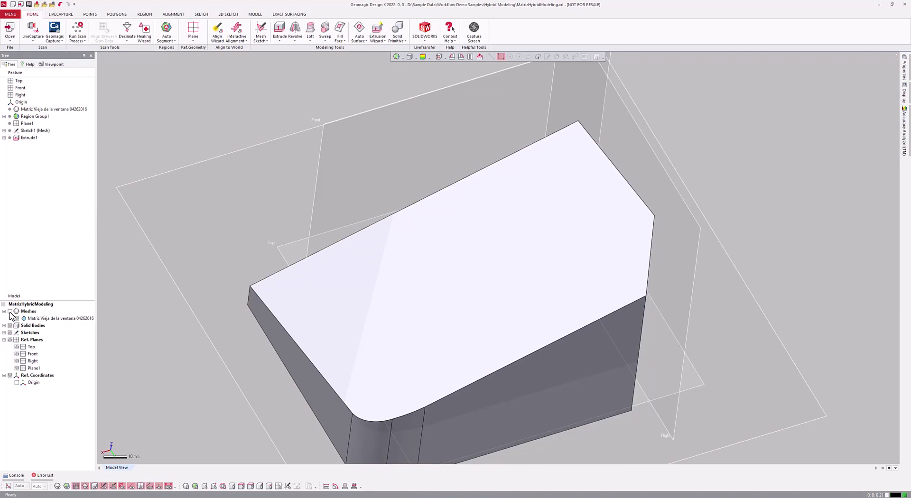
pyautogui.click(10, 311)
pyautogui.moveTo(484, 291); pyautogui.dragTo(228, 278, button='right')
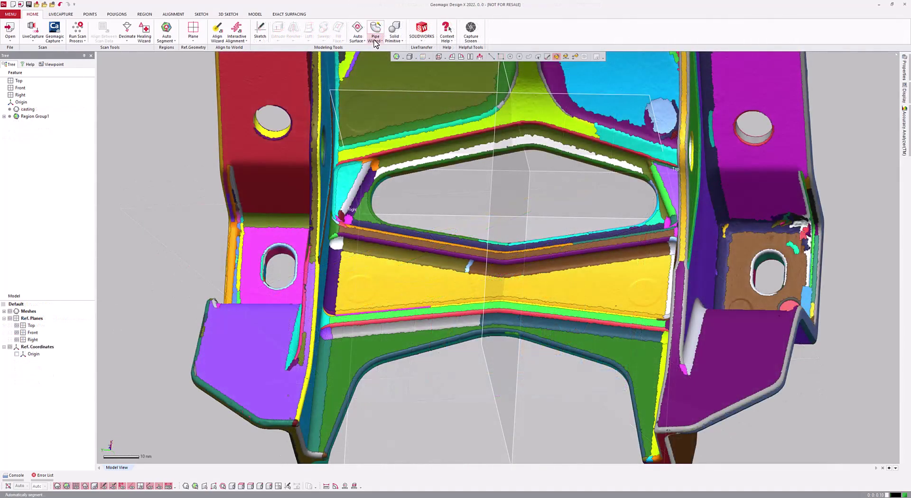
# - Start the Sweep Wizard and select the curved channel regions as the target
pyautogui.click(375, 38)
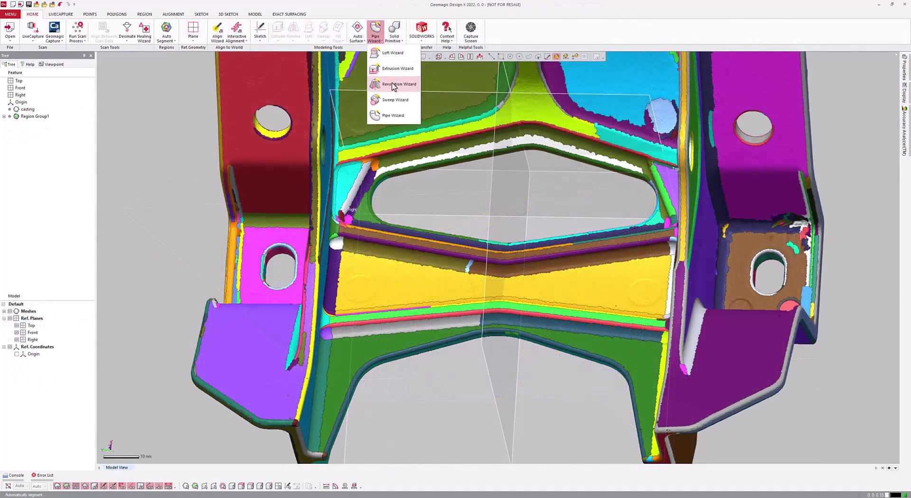
pyautogui.click(395, 100)
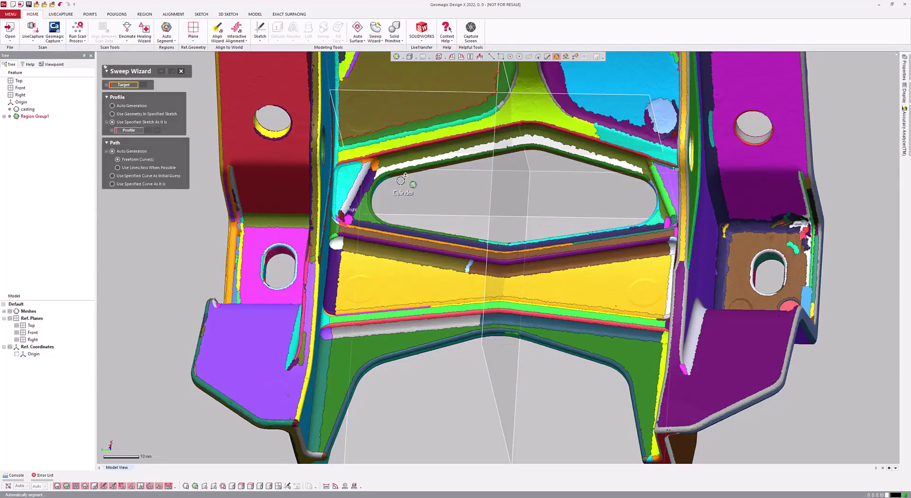
pyautogui.click(487, 327)
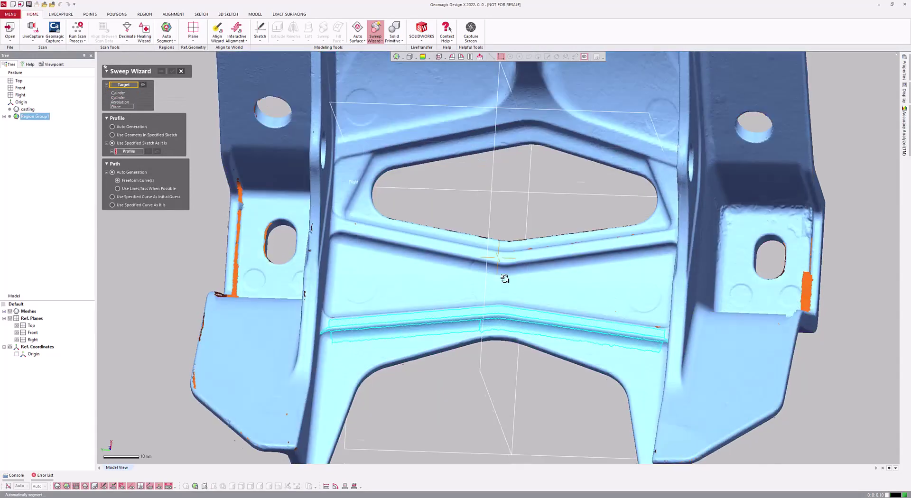
pyautogui.scroll(5, 505, 279)
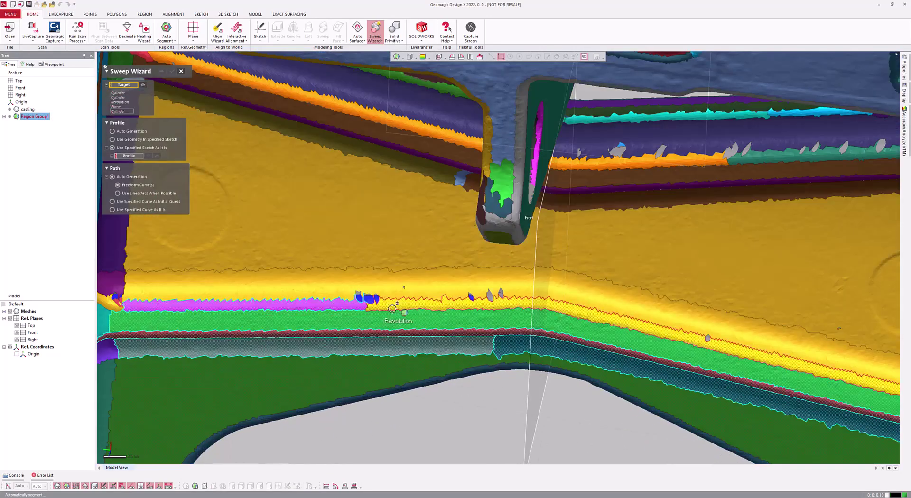
pyautogui.click(392, 309)
pyautogui.click(465, 346)
pyautogui.moveTo(466, 346); pyautogui.dragTo(563, 148, button='right')
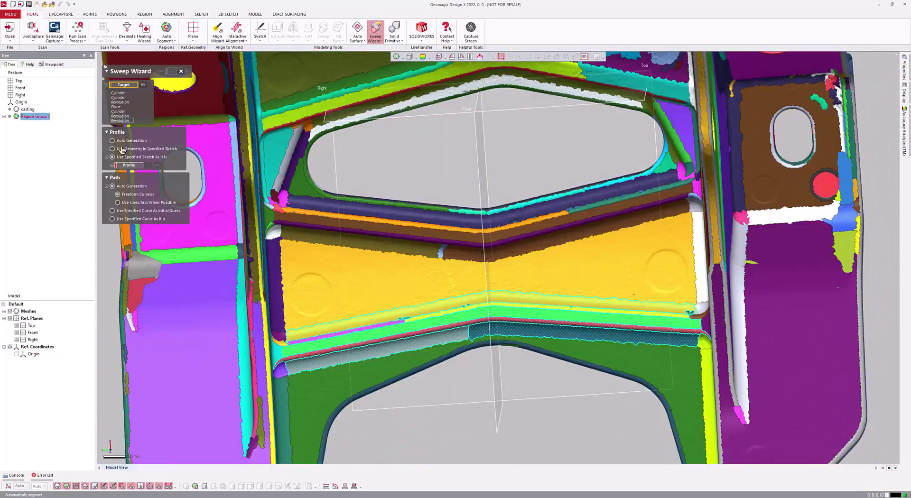
# - Auto-generate the sweep profile, finish the swept surface, and select Sweep1
pyautogui.click(122, 141)
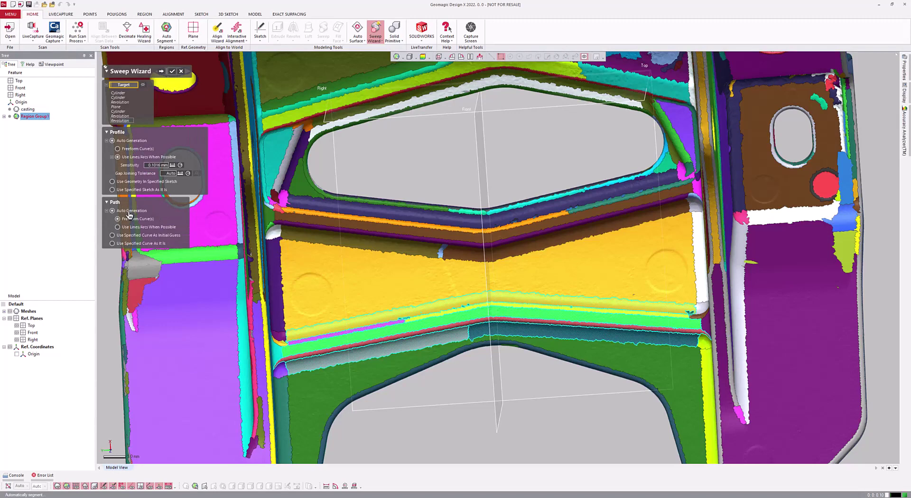
pyautogui.click(161, 71)
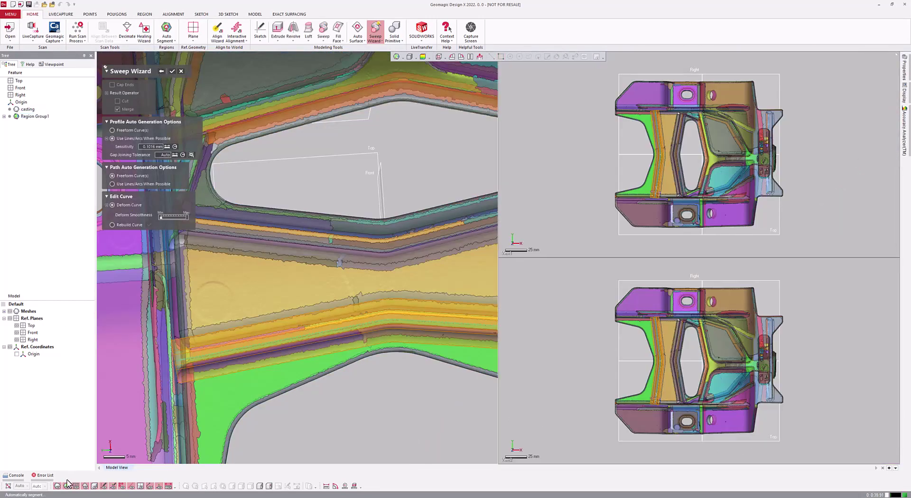
pyautogui.click(68, 484)
pyautogui.moveTo(184, 442)
pyautogui.mouseDown(button='right')
pyautogui.moveTo(374, 378)
pyautogui.moveTo(261, 358)
pyautogui.moveTo(291, 354)
pyautogui.moveTo(283, 326)
pyautogui.moveTo(300, 304)
pyautogui.mouseUp(button='right')
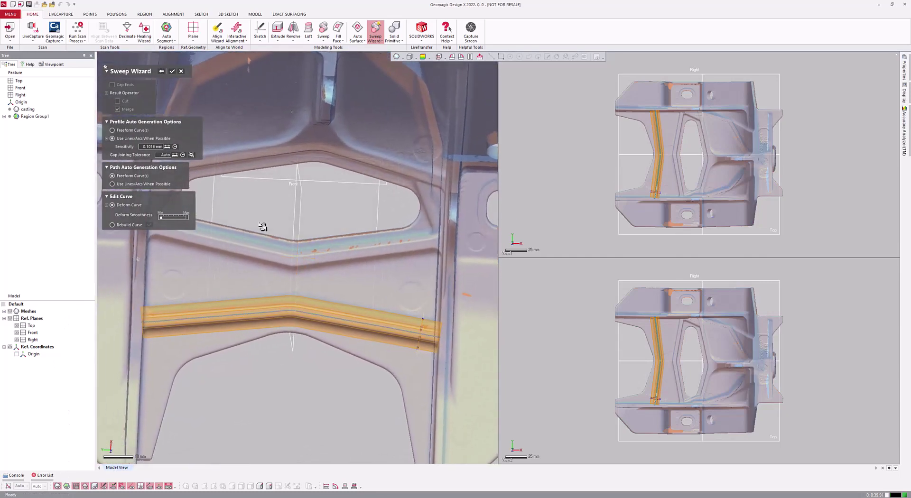
pyautogui.click(171, 71)
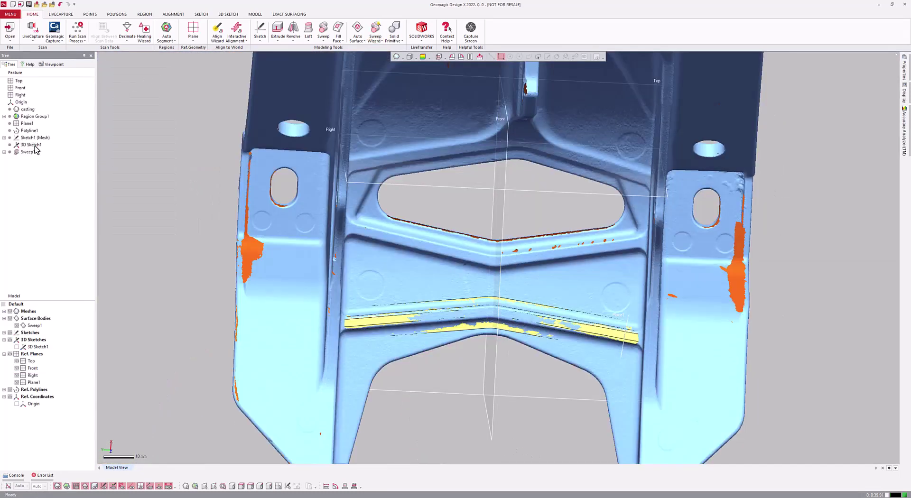
pyautogui.click(27, 152)
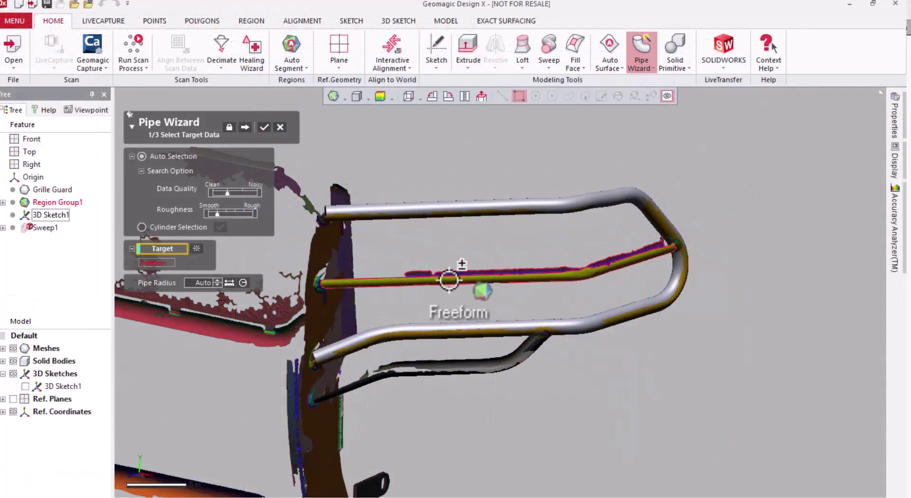
# - Select the grille guard's lower tube regions and advance to Adjust Pipe Path
pyautogui.click(448, 280)
pyautogui.click(246, 128)
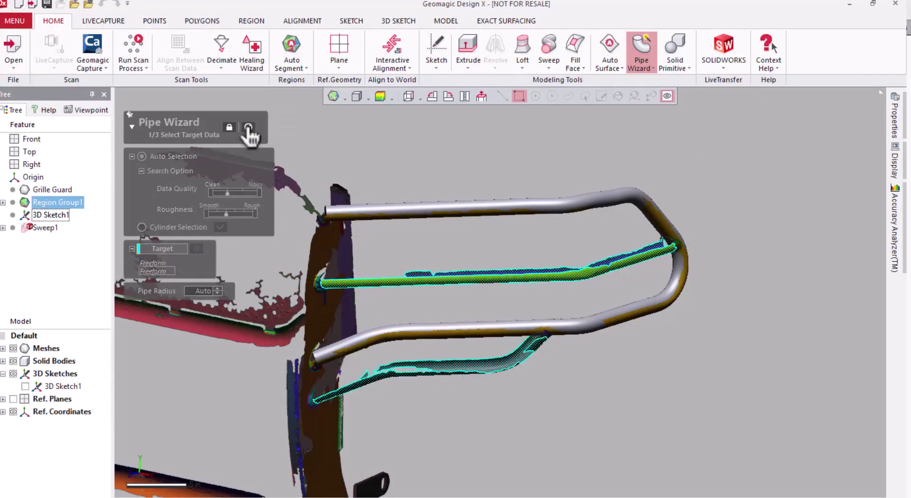
pyautogui.click(256, 127)
pyautogui.click(166, 348)
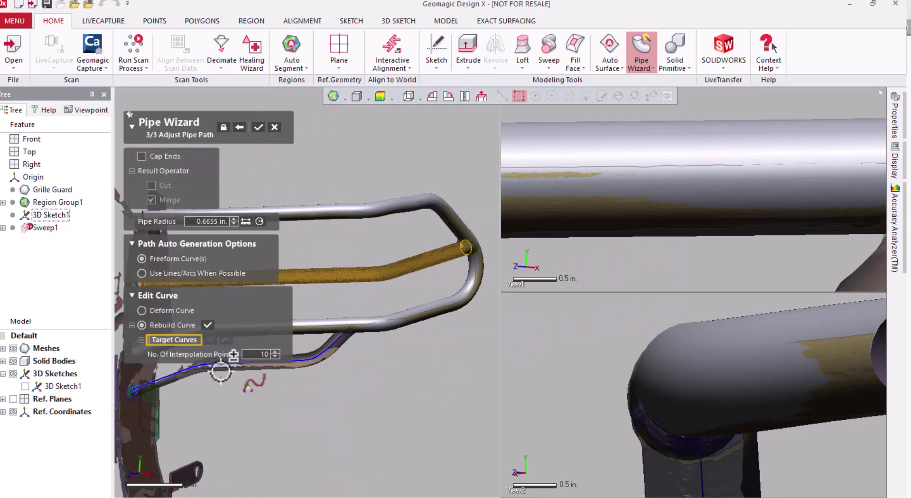
# - Rebuild the lower pipe's path curve, create the capped pipe bodies, and hide the mesh
pyautogui.click(207, 325)
pyautogui.scroll(3, 313, 167)
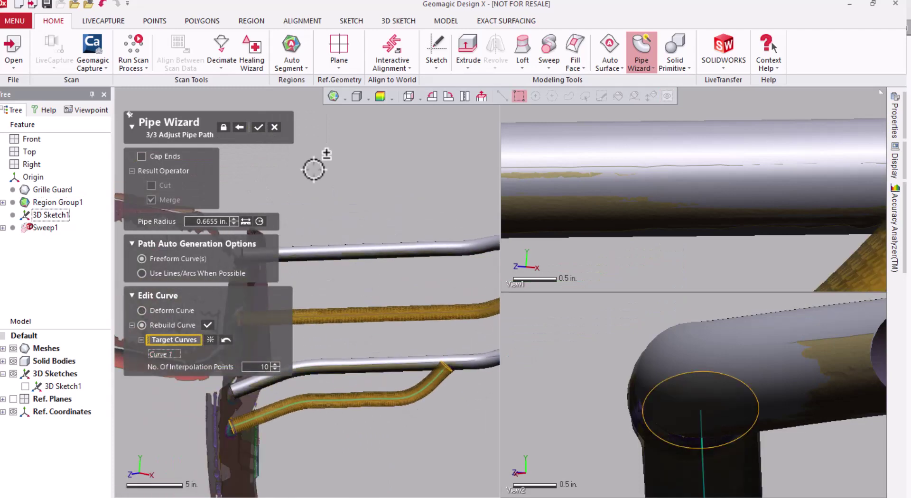
pyautogui.click(259, 128)
pyautogui.click(13, 348)
pyautogui.moveTo(285, 344); pyautogui.dragTo(219, 338, button='middle')
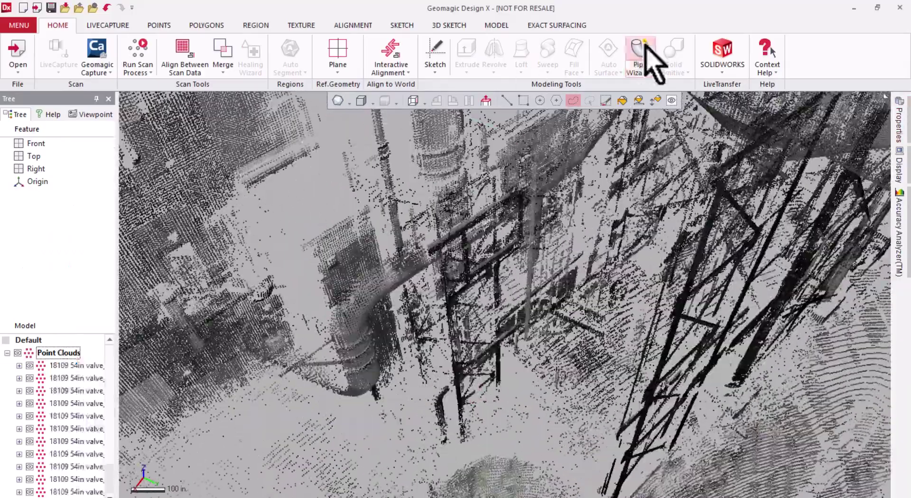
# - Fit a pipe body to the bent pipe points and hide the point cloud
pyautogui.click(646, 43)
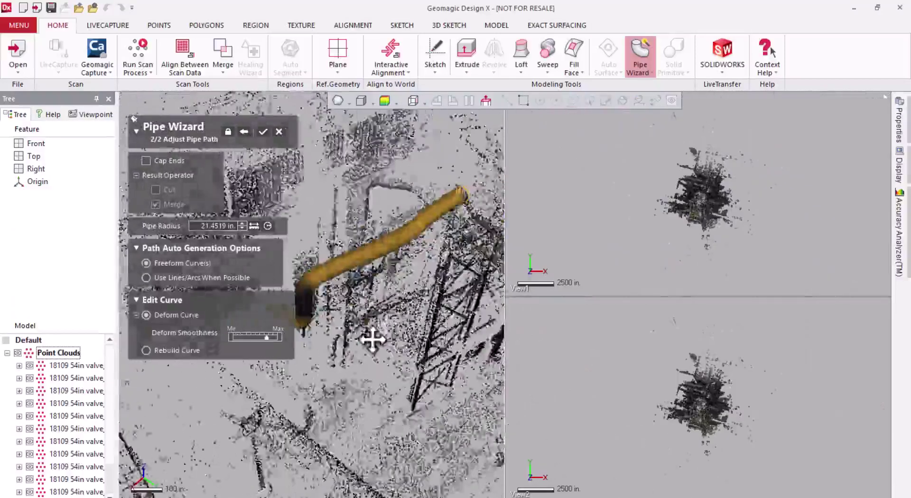
pyautogui.click(263, 132)
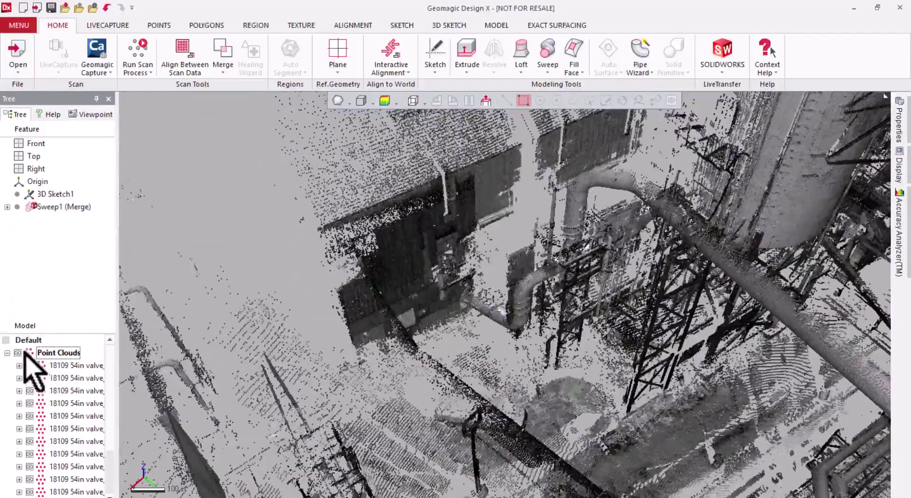
pyautogui.click(17, 353)
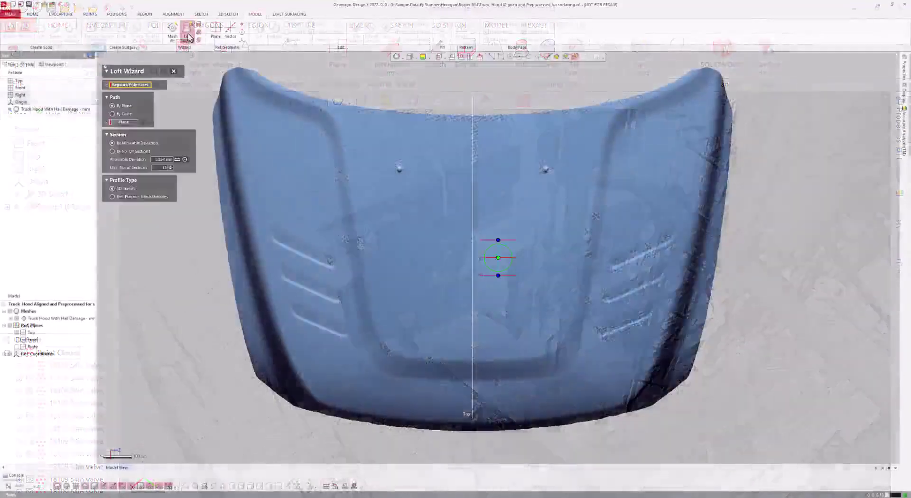
# - Select the hood regions, extend the path plane, and preview the loft's deviation from the scan
pyautogui.click(333, 357)
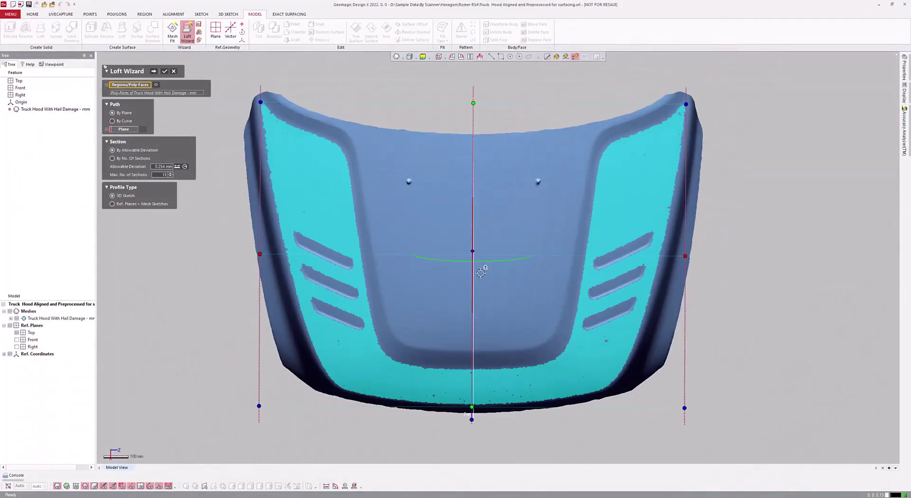
pyautogui.moveTo(684, 414); pyautogui.dragTo(686, 414)
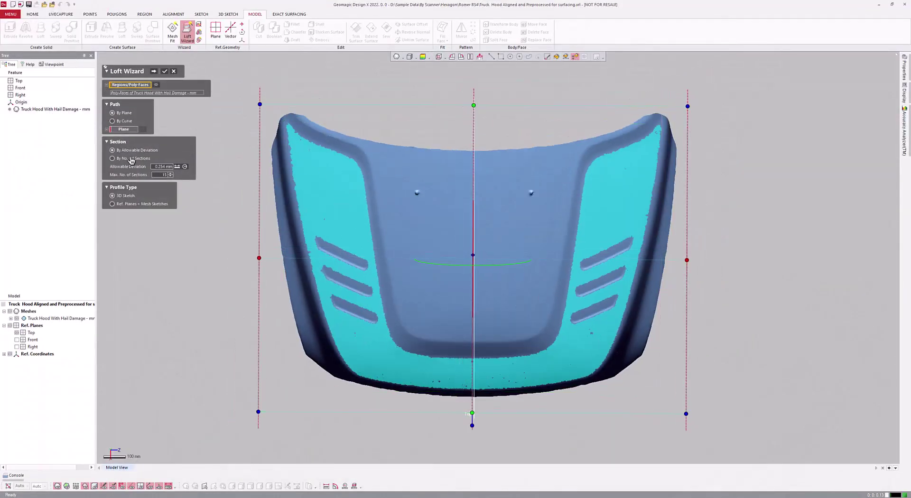
pyautogui.click(155, 72)
pyautogui.click(423, 57)
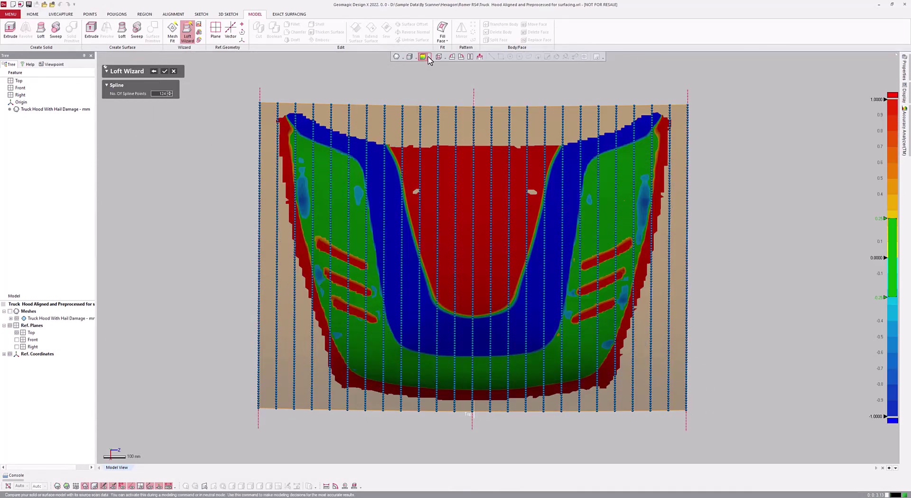
pyautogui.click(428, 57)
pyautogui.click(416, 89)
pyautogui.click(428, 57)
pyautogui.click(425, 95)
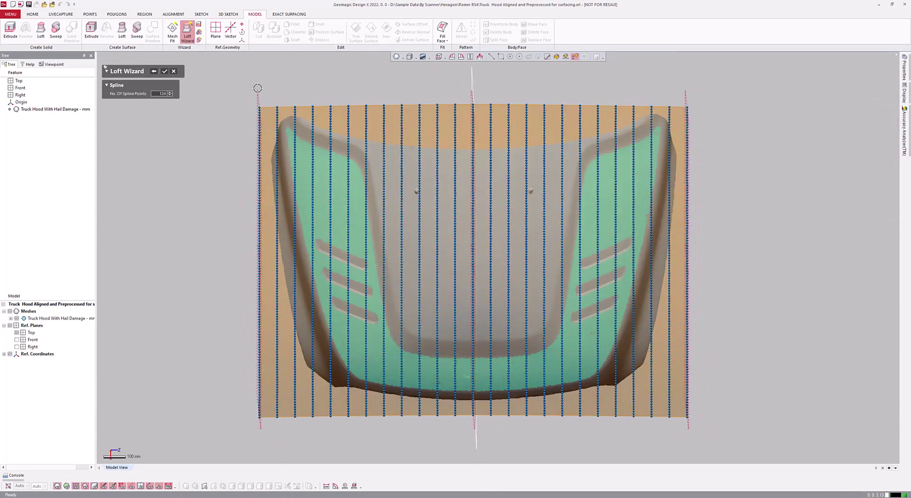
# - Reduce and reposition the hood section lines, create Loft1, and check it with zebra stripes
pyautogui.click(155, 72)
pyautogui.click(154, 72)
pyautogui.click(423, 57)
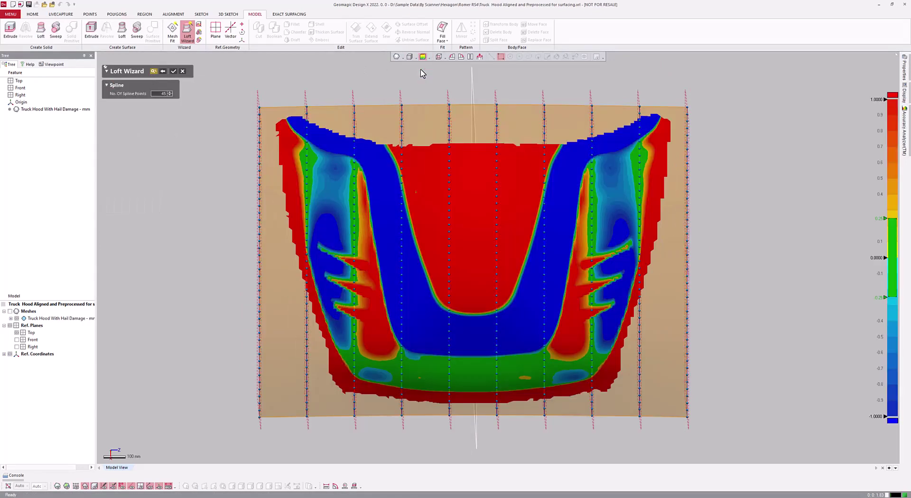
pyautogui.moveTo(305, 101); pyautogui.dragTo(325, 102)
pyautogui.moveTo(639, 101); pyautogui.dragTo(625, 102)
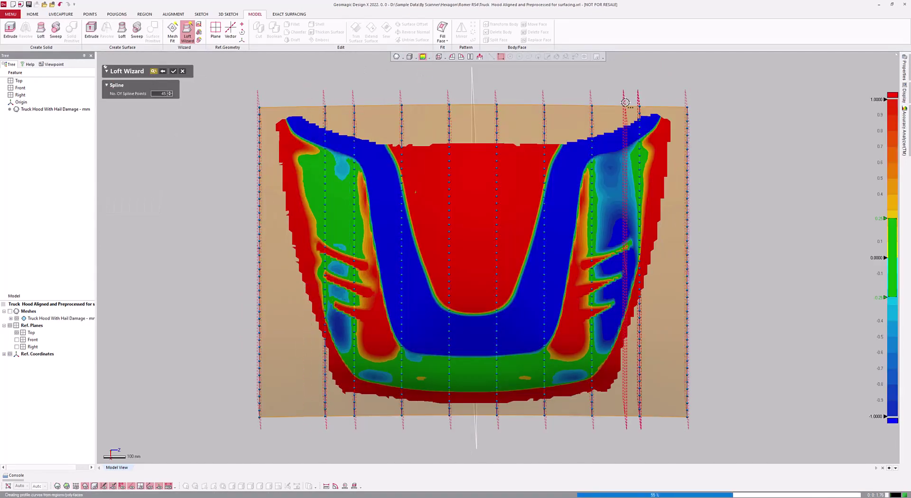
pyautogui.moveTo(401, 118); pyautogui.dragTo(385, 119)
pyautogui.moveTo(543, 119); pyautogui.dragTo(571, 134)
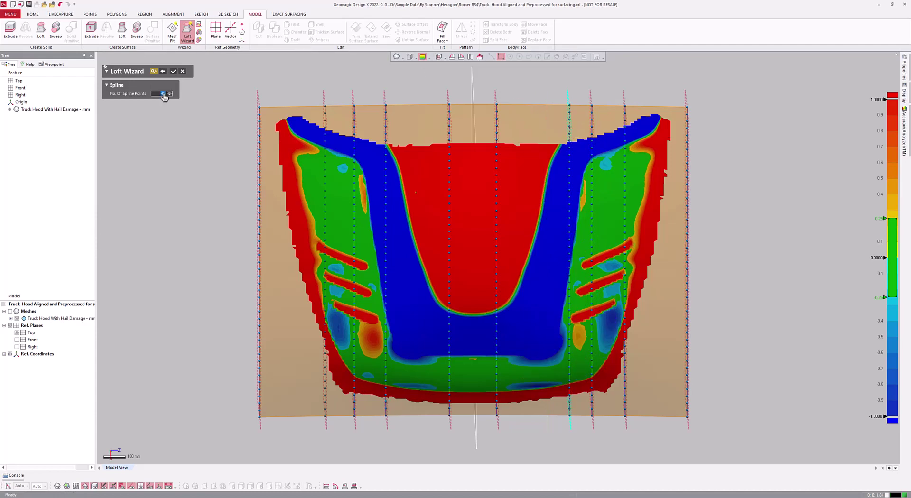
pyautogui.click(173, 72)
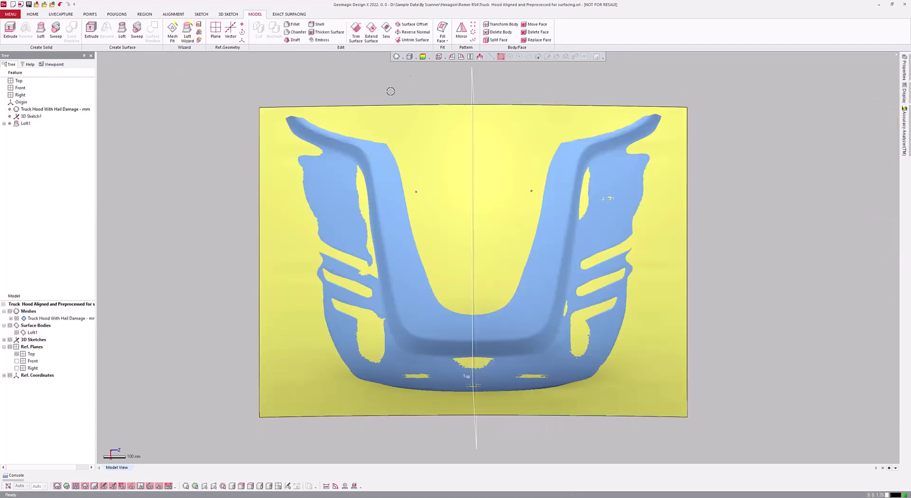
pyautogui.click(423, 56)
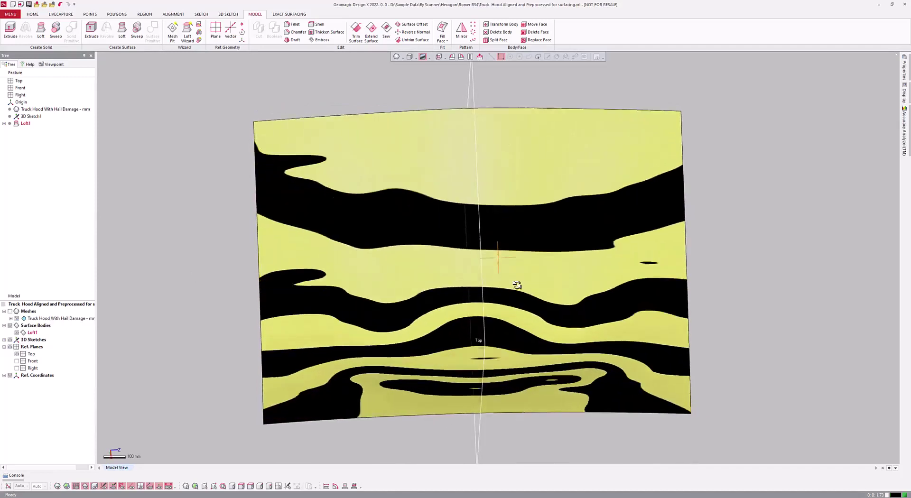
pyautogui.click(409, 56)
# - Show the hood mesh, hide Loft1, and select the hood faces for Mesh Fit
pyautogui.click(9, 311)
pyautogui.click(17, 333)
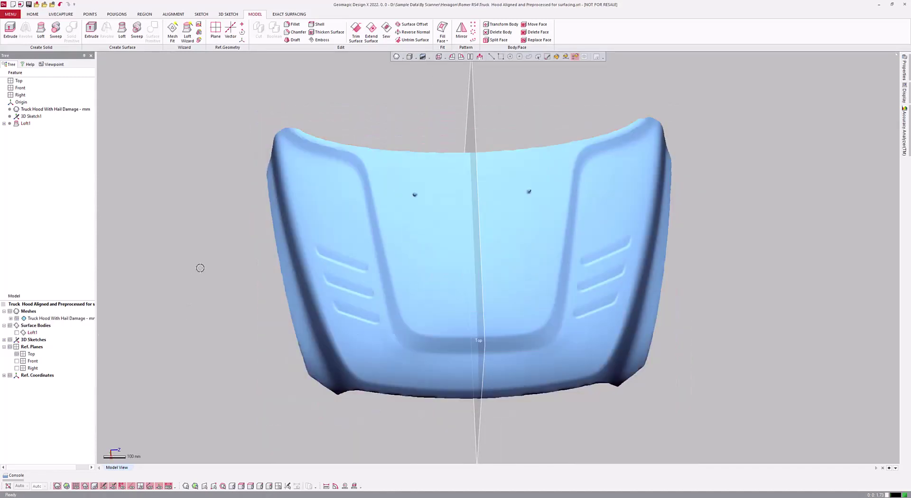
pyautogui.click(172, 31)
pyautogui.click(456, 230)
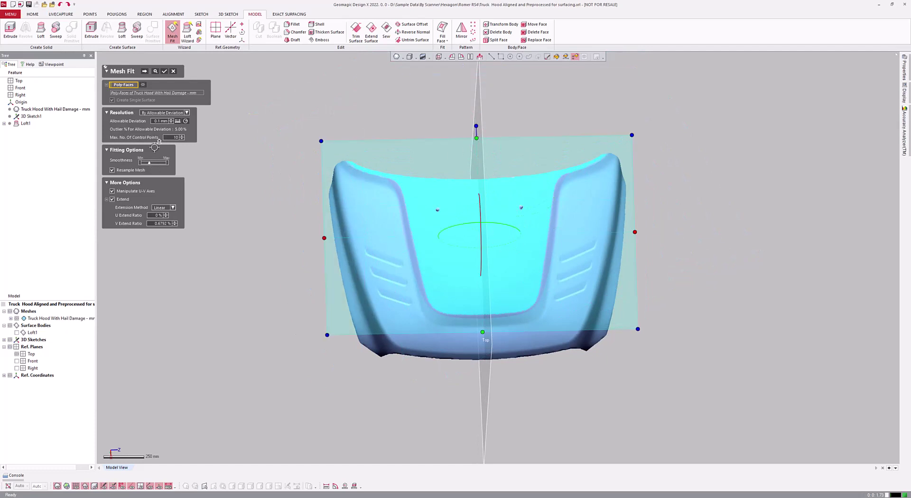
# - Raise the control net density, create Mesh Fit1, and open 3D Sketch1 for editing
pyautogui.click(144, 72)
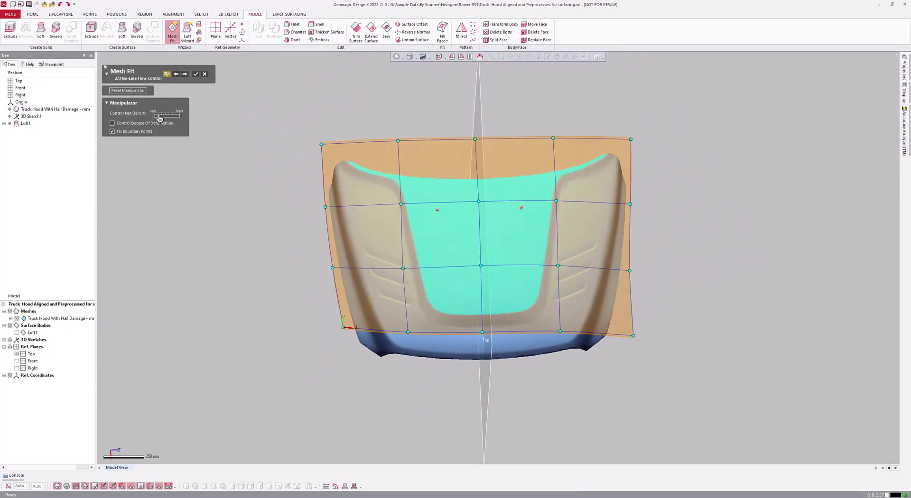
pyautogui.moveTo(159, 118); pyautogui.dragTo(177, 119)
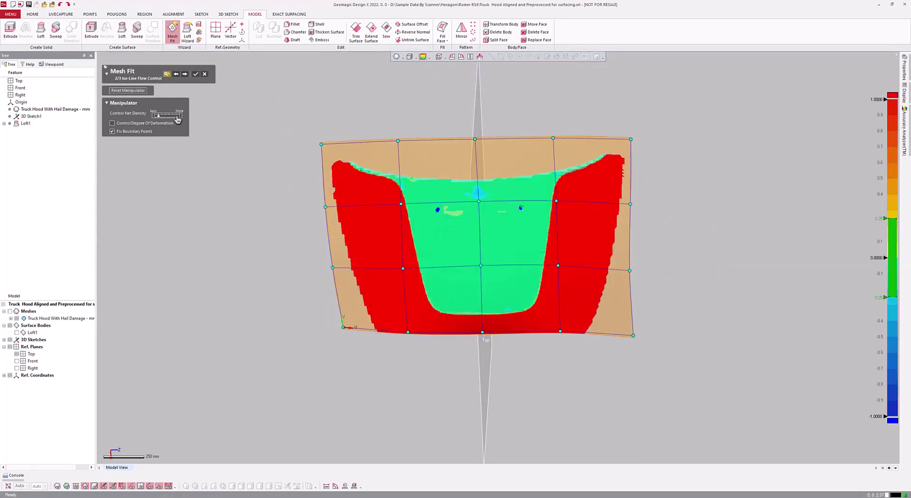
pyautogui.click(184, 73)
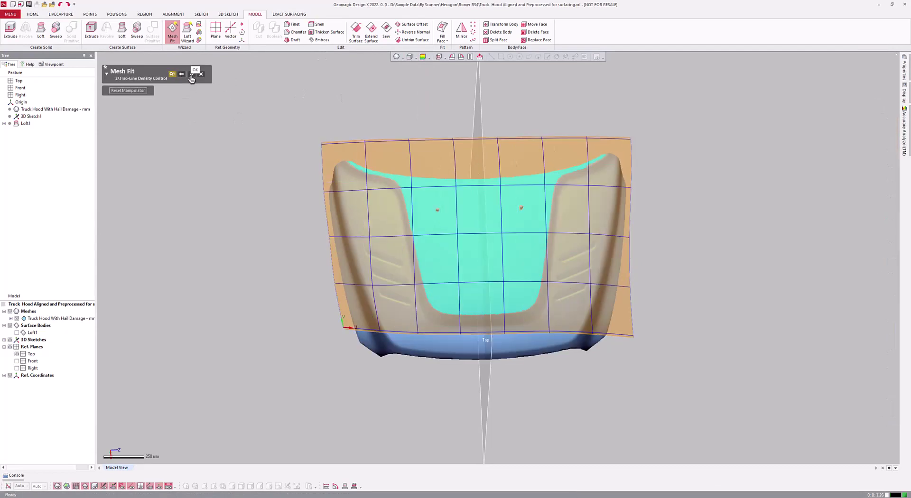
pyautogui.click(192, 75)
pyautogui.doubleClick(30, 116)
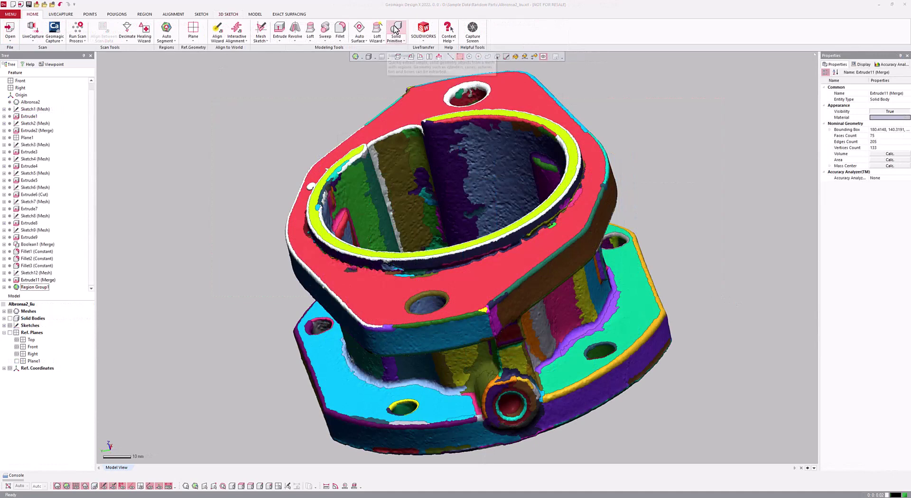
# - Start Solid Primitive and pick six bolt hole regions as cylinders
pyautogui.click(396, 29)
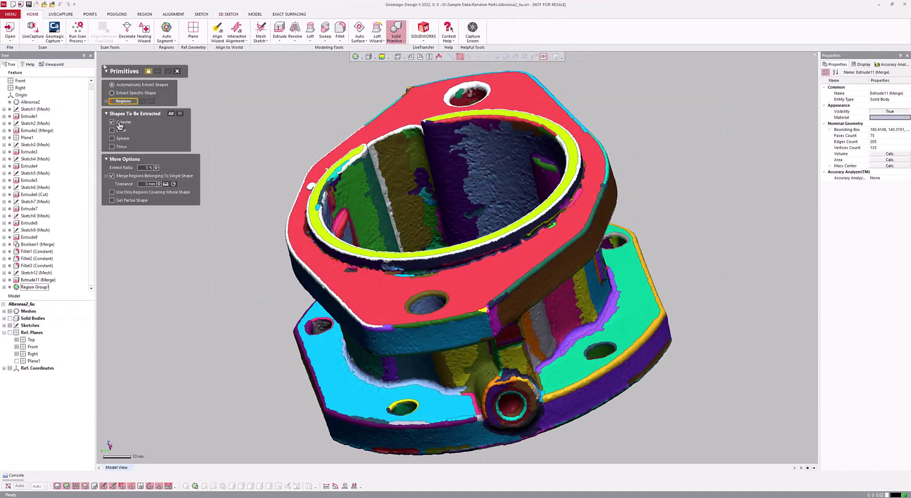
pyautogui.click(321, 327)
pyautogui.click(402, 407)
pyautogui.click(601, 352)
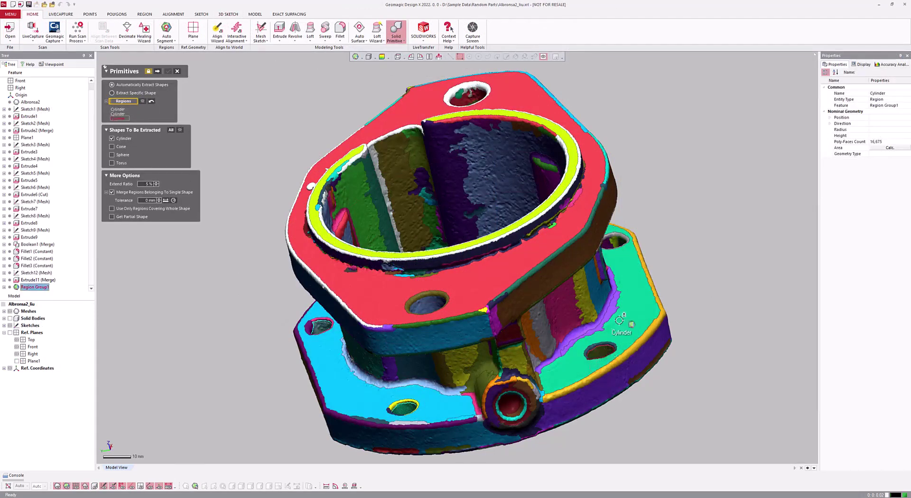
pyautogui.click(609, 244)
pyautogui.click(436, 304)
pyautogui.click(469, 98)
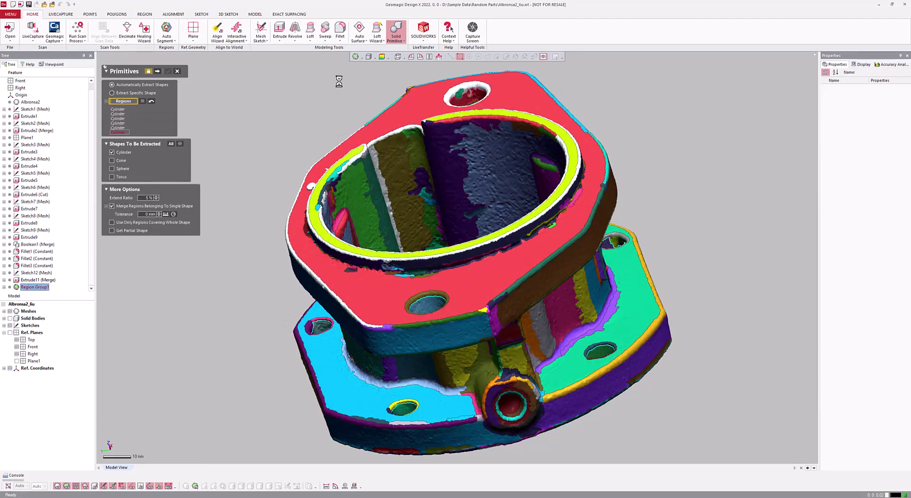
# - Adjust and confirm the six extracted cylinders, then show solid bodies with the mesh hidden
pyautogui.click(158, 72)
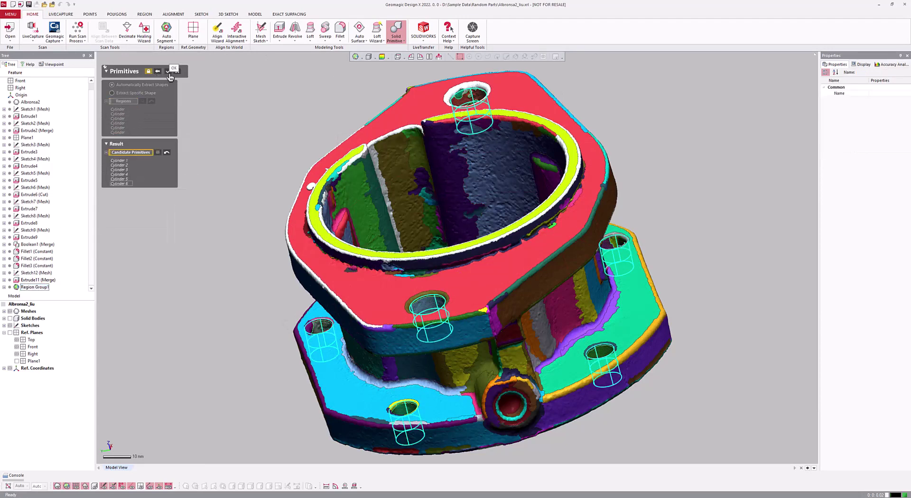
pyautogui.click(158, 72)
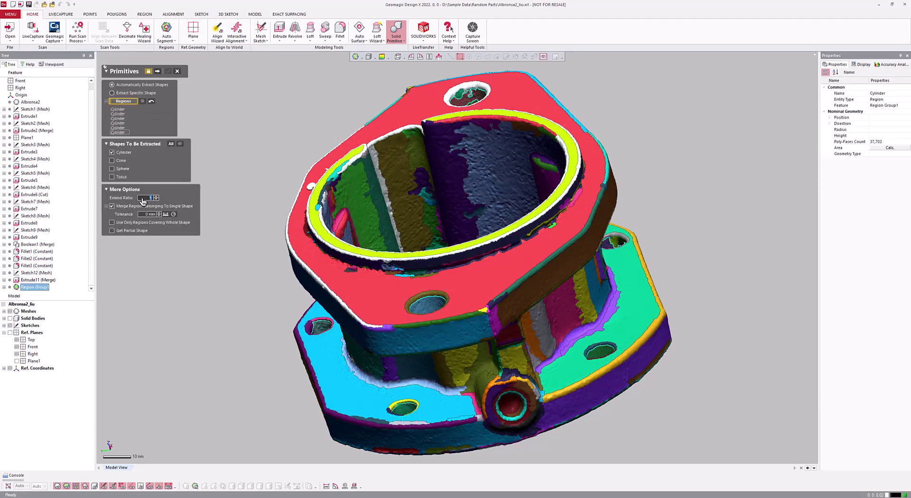
pyautogui.click(158, 72)
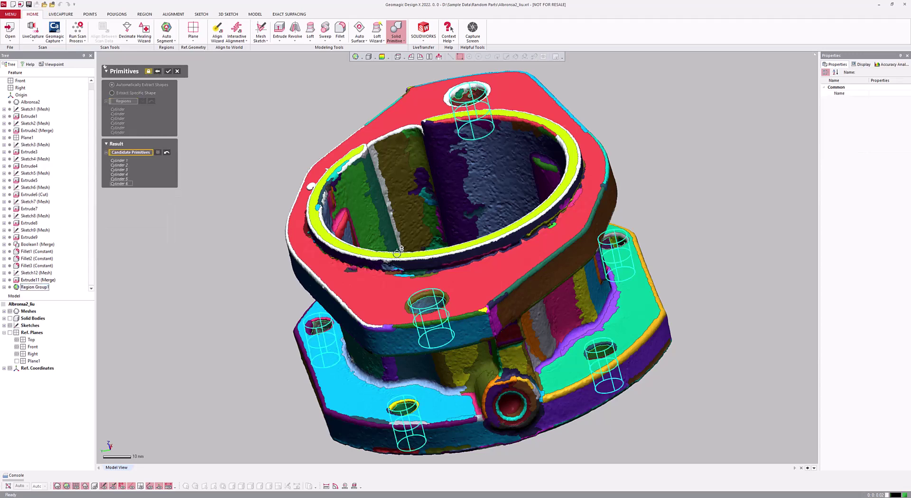
pyautogui.moveTo(380, 266); pyautogui.dragTo(378, 179, button='right')
pyautogui.click(169, 71)
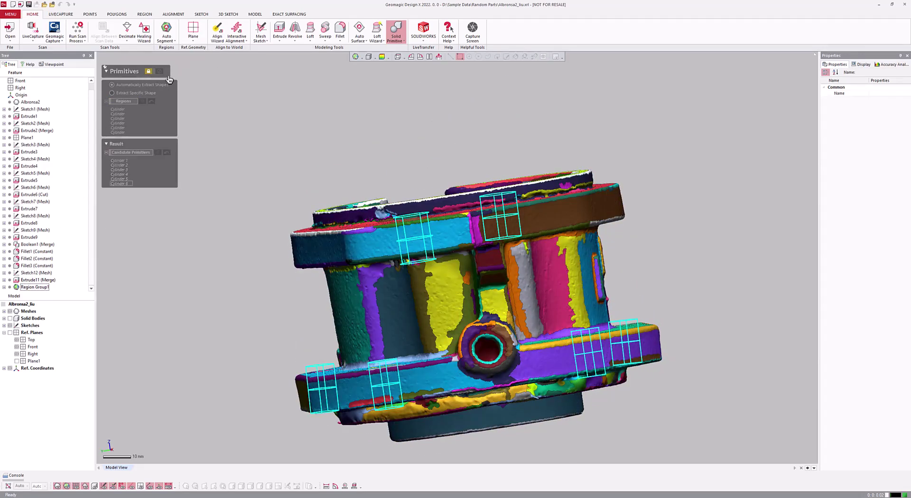
pyautogui.click(10, 319)
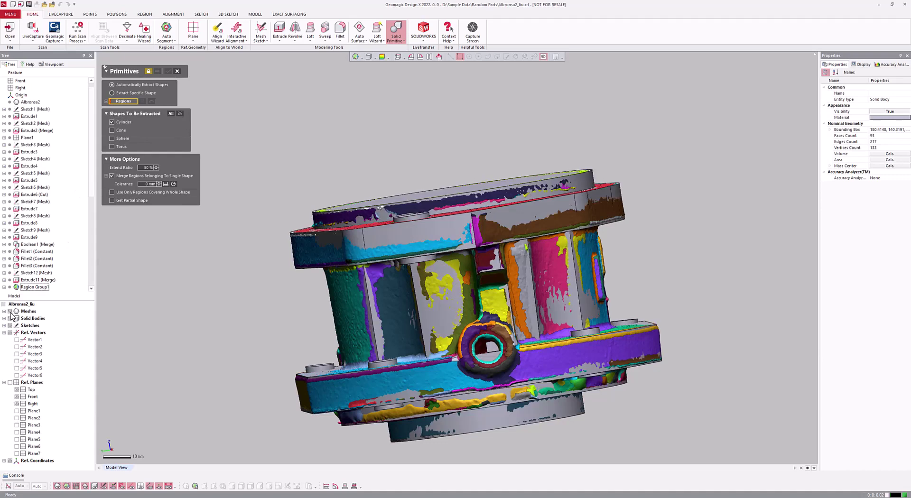
pyautogui.click(10, 311)
pyautogui.moveTo(240, 289); pyautogui.dragTo(280, 69, button='right')
# - Boolean-cut Cylinder1–5 from the Extrude11 (Merge) body to open the flange bolt holes
pyautogui.click(255, 14)
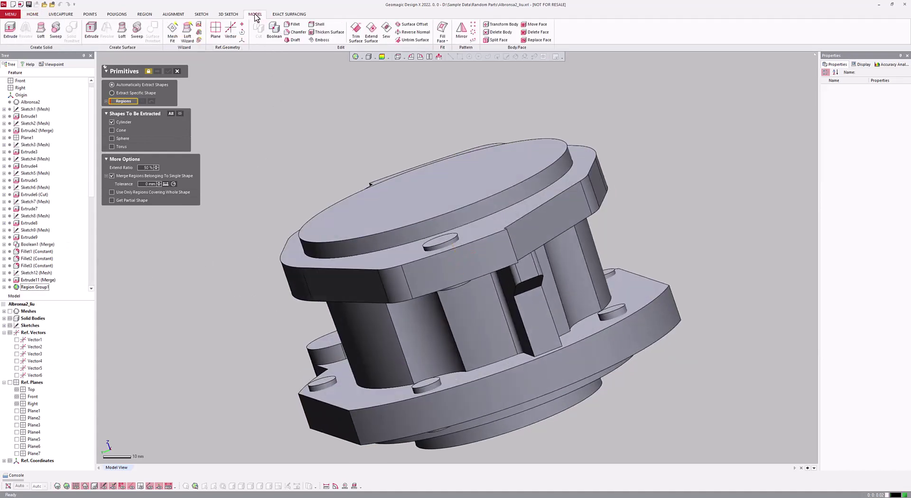
pyautogui.click(274, 30)
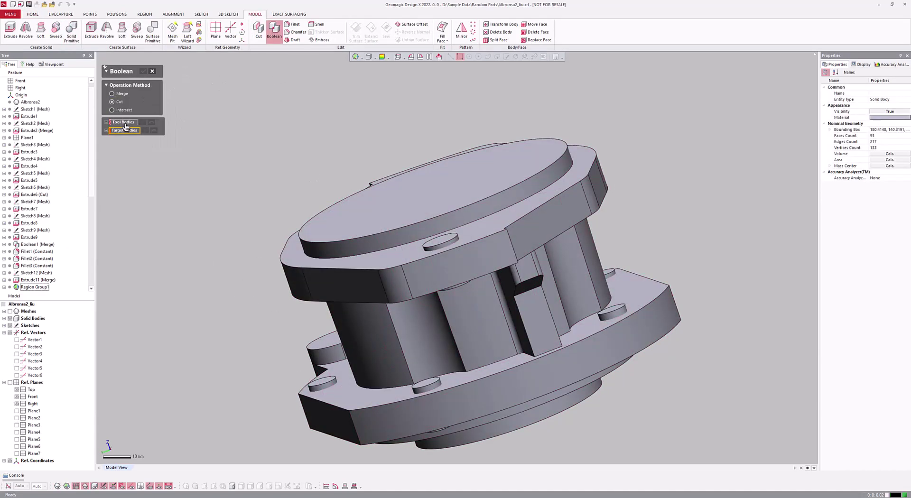
pyautogui.click(125, 123)
pyautogui.click(441, 241)
pyautogui.click(324, 382)
pyautogui.click(426, 385)
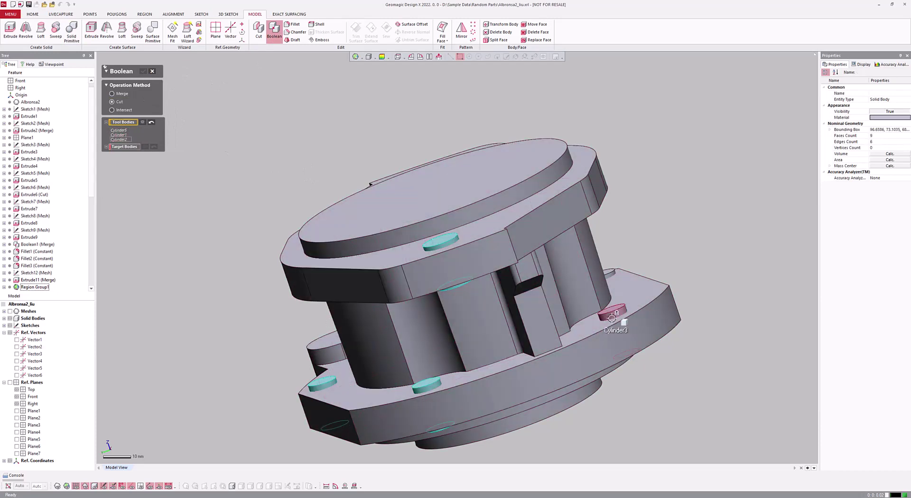
pyautogui.click(612, 315)
pyautogui.click(610, 274)
pyautogui.click(125, 156)
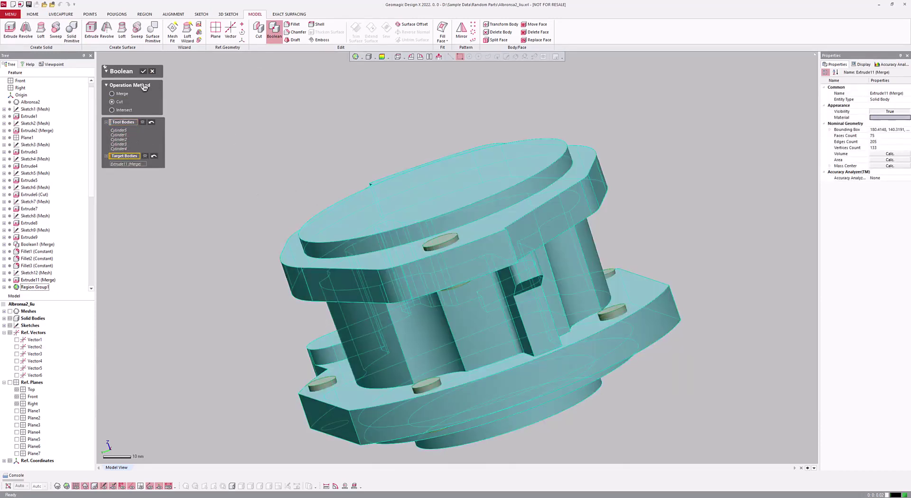
pyautogui.click(143, 71)
pyautogui.moveTo(250, 101); pyautogui.dragTo(436, 157, button='right')
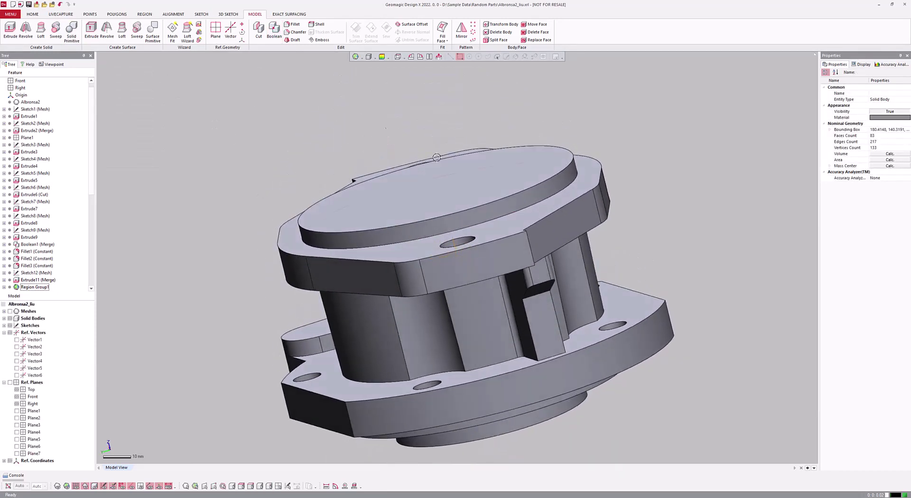
# - With the solids hidden and the scan mesh shown, pick the central bore regions for a cylinder primitive
pyautogui.click(10, 318)
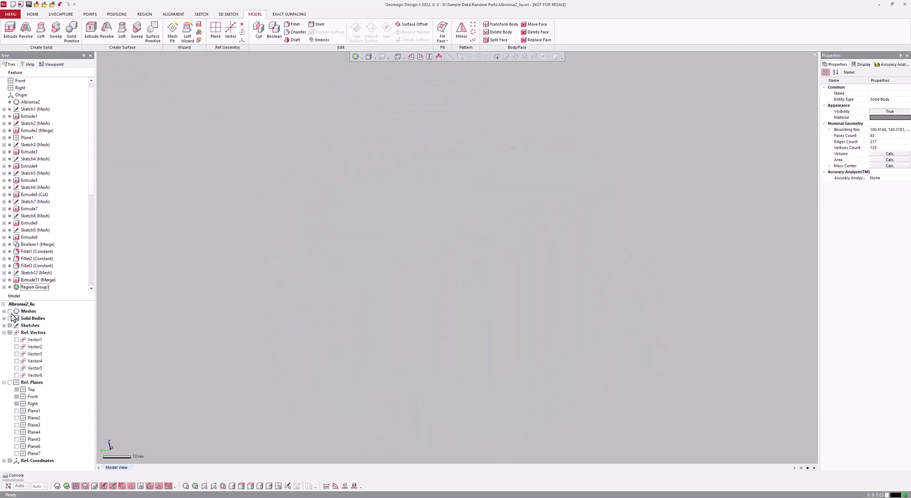
pyautogui.click(10, 312)
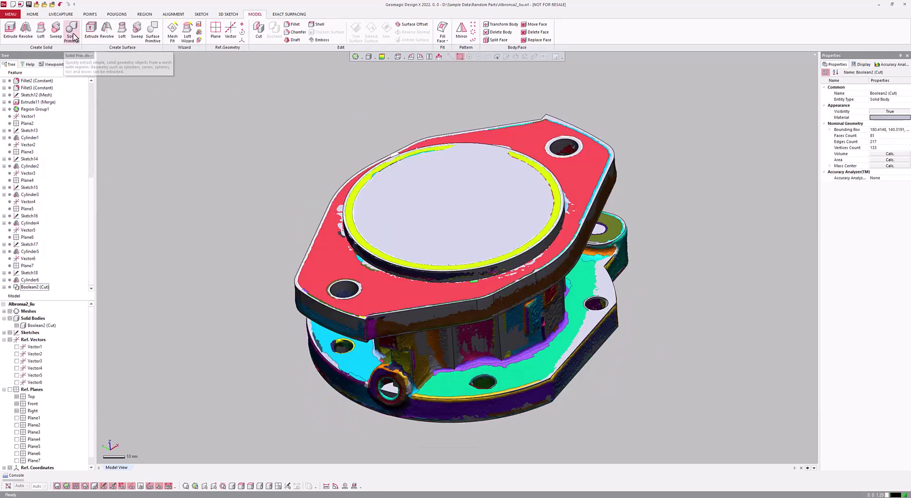
pyautogui.click(71, 31)
pyautogui.click(17, 325)
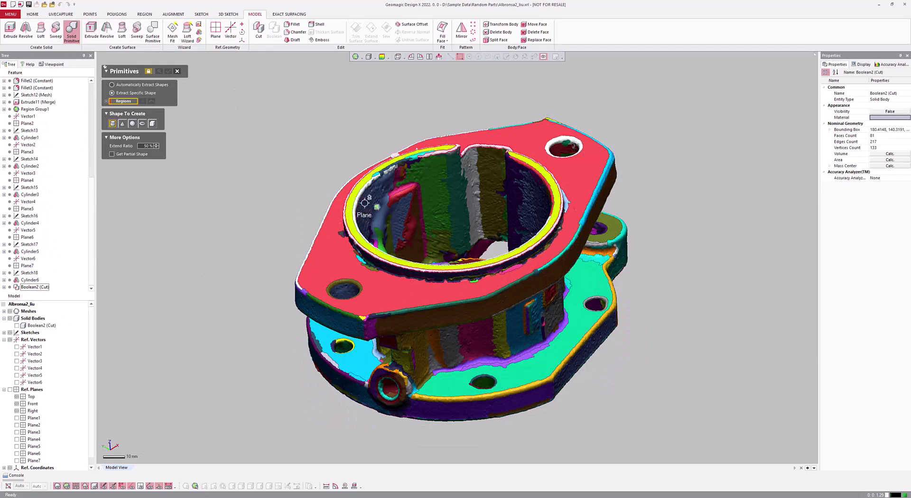
pyautogui.click(473, 180)
pyautogui.moveTo(474, 180); pyautogui.dragTo(612, 216, button='right')
pyautogui.click(419, 225)
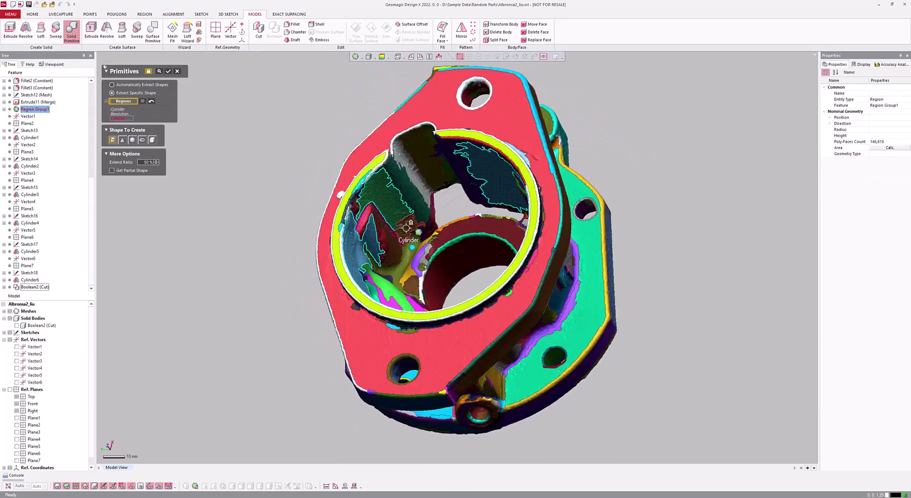
pyautogui.click(482, 148)
# - Preview and confirm the extracted bore cylinder, Cylinder7, with a 25% extend ratio
pyautogui.click(160, 71)
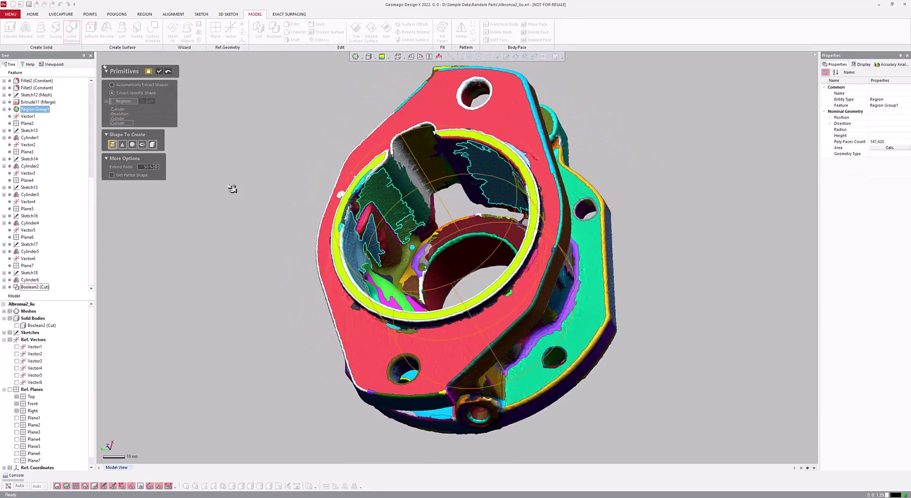
pyautogui.click(168, 73)
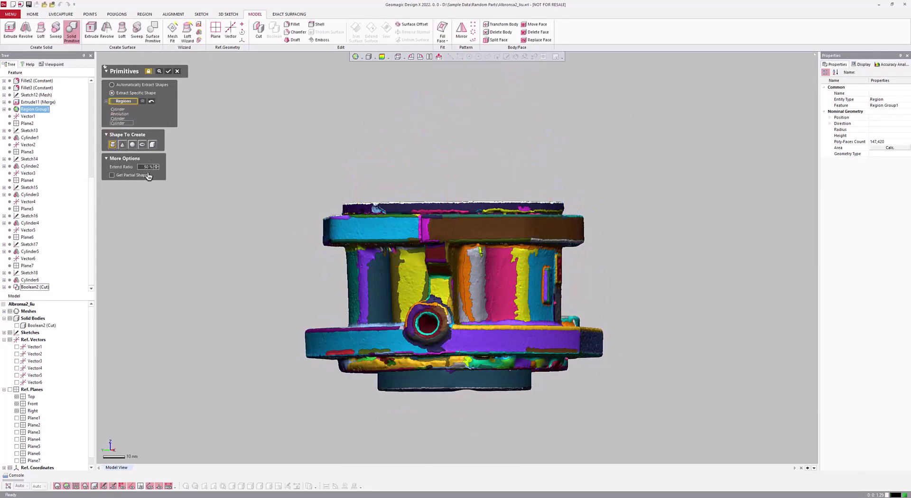
pyautogui.click(168, 71)
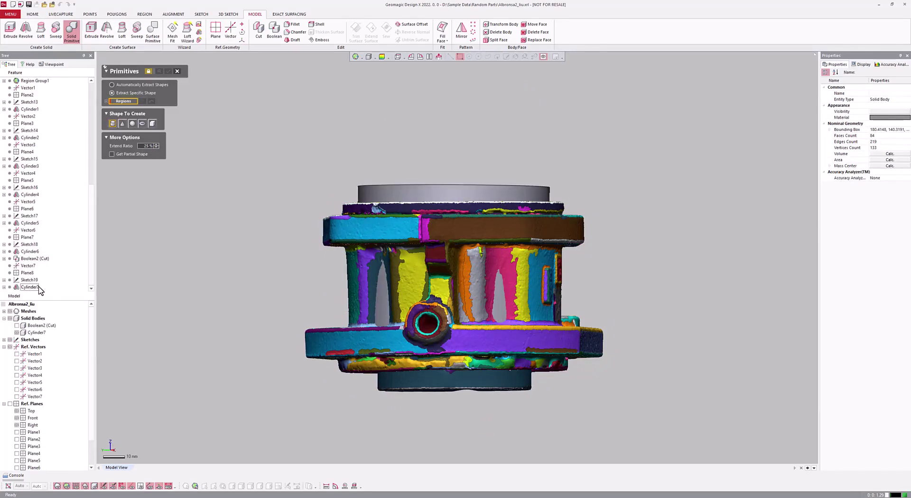
pyautogui.click(182, 70)
# - Change Cylinder7's revolve to a Cut through the solid body and hide the scan mesh
pyautogui.doubleClick(30, 287)
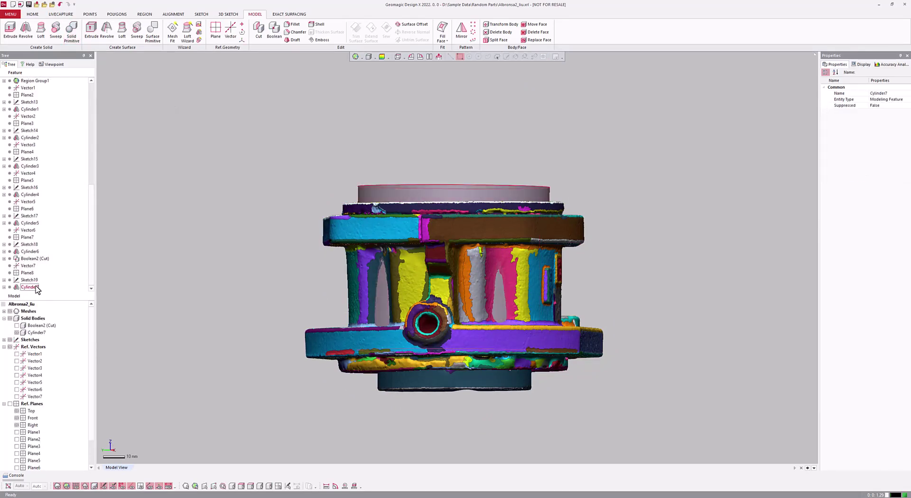
pyautogui.click(142, 72)
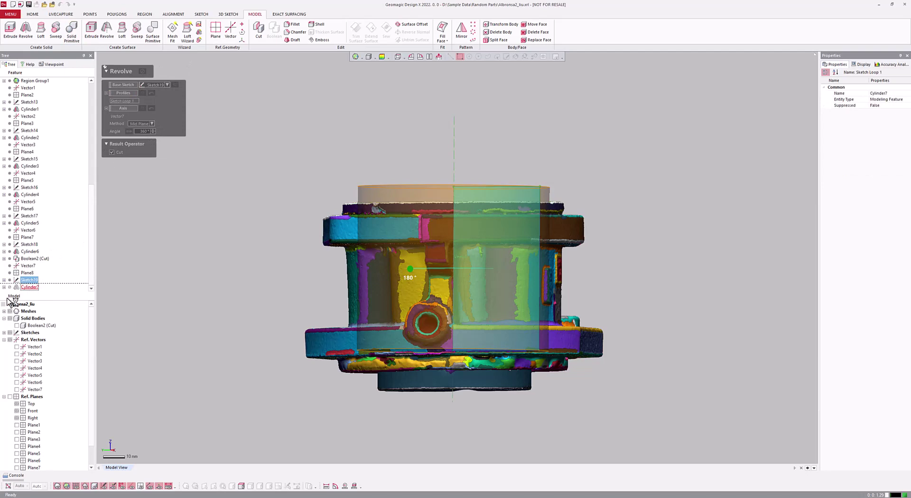
pyautogui.click(10, 311)
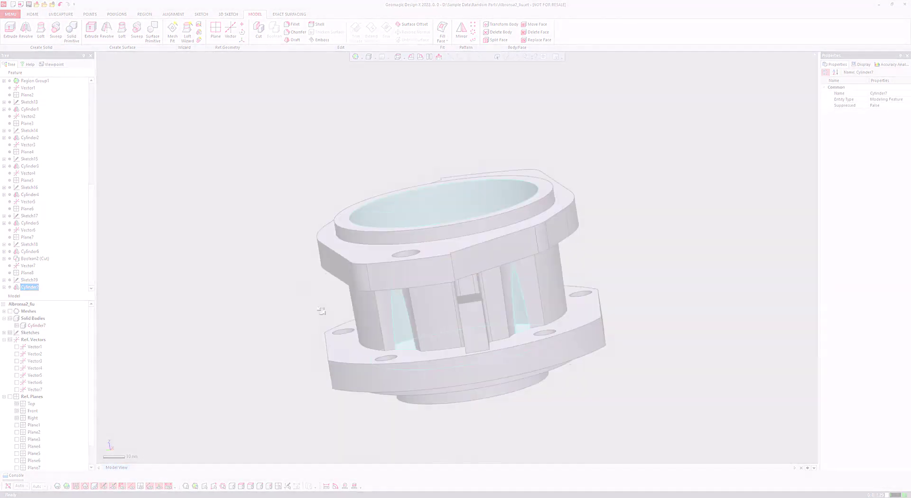